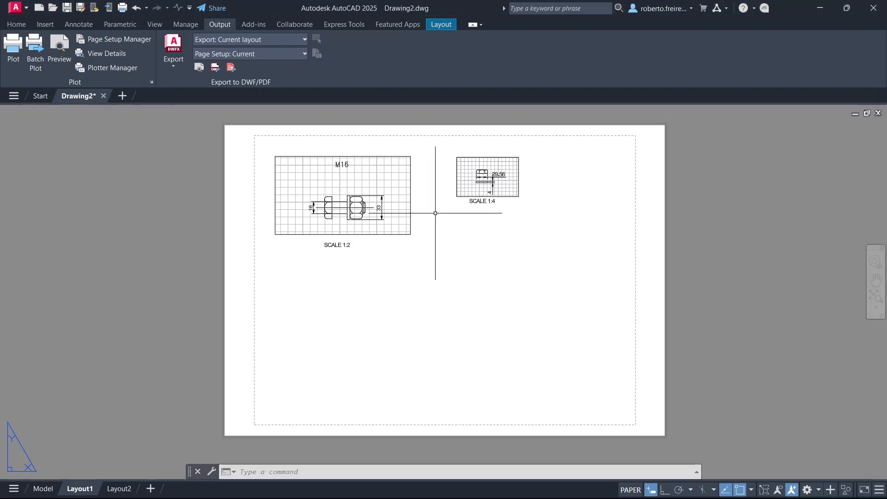
Delete both existing viewports and their scale labels from the Layout1 sheet
{"action": "left_click", "coordinate": [23, 24]}
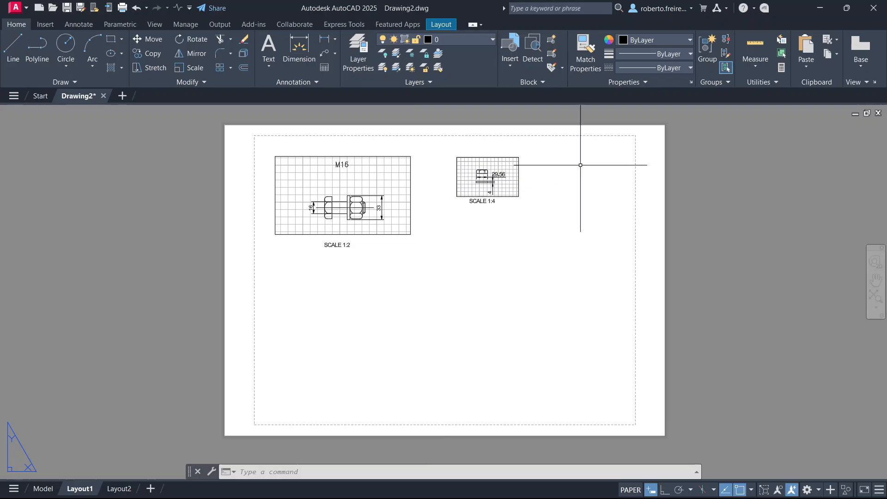
{"action": "left_click", "coordinate": [543, 144]}
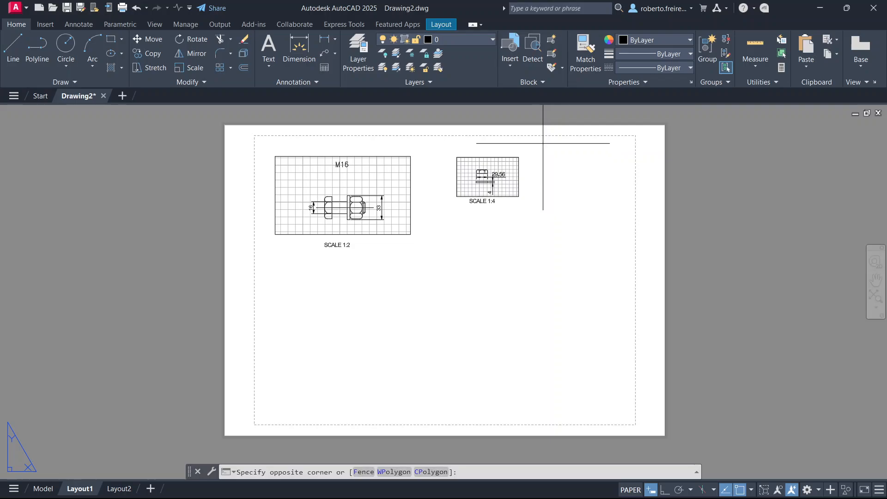
{"action": "left_click", "coordinate": [262, 261]}
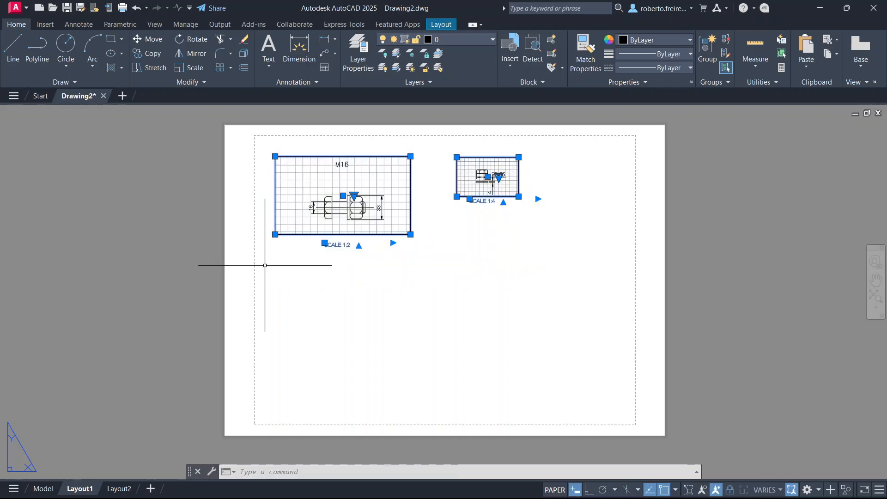
{"action": "key", "text": "Delete"}
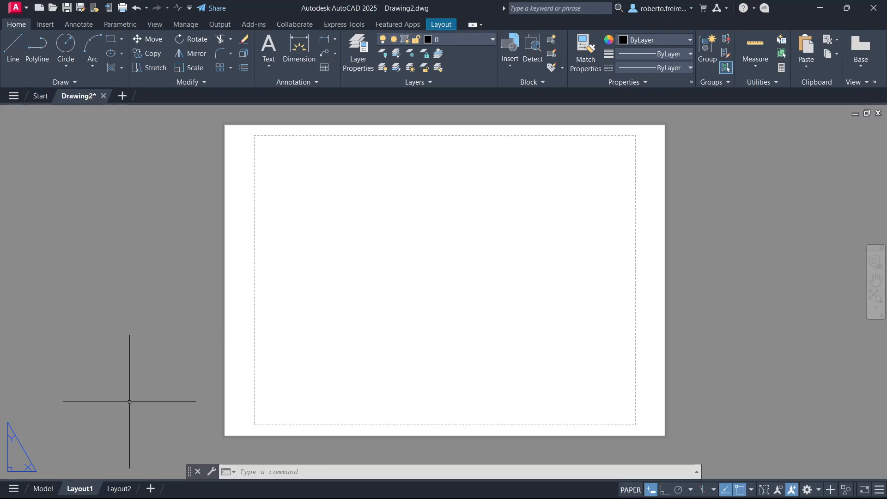
Modify the Layout1 page setup to use the DWG To PDF.pc3 plotter and ISO A3 (420.00 x 297.00 MM) paper
{"action": "right_click", "coordinate": [86, 490]}
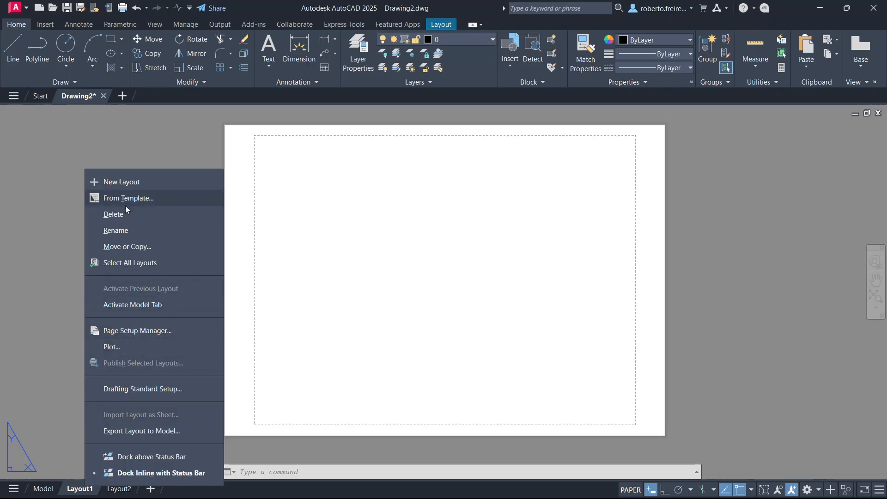
{"action": "left_click", "coordinate": [143, 330]}
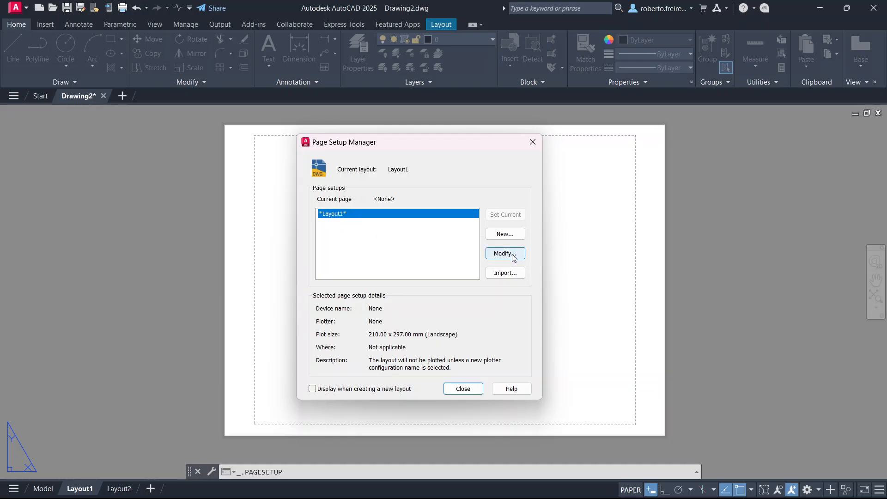
{"action": "left_click", "coordinate": [514, 257]}
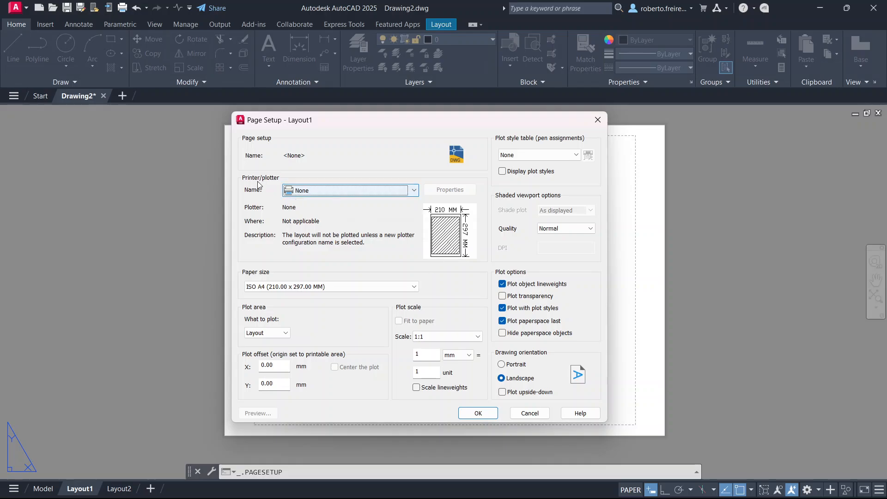
{"action": "left_click", "coordinate": [410, 192]}
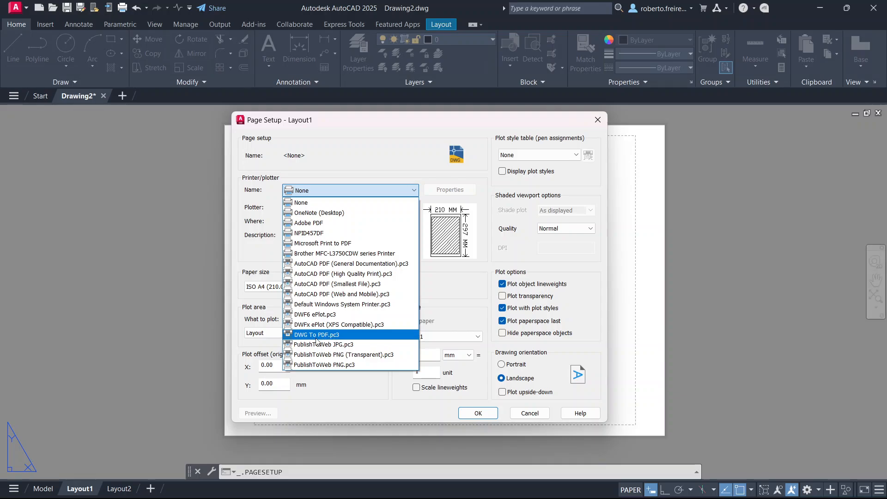
{"action": "left_click", "coordinate": [343, 335]}
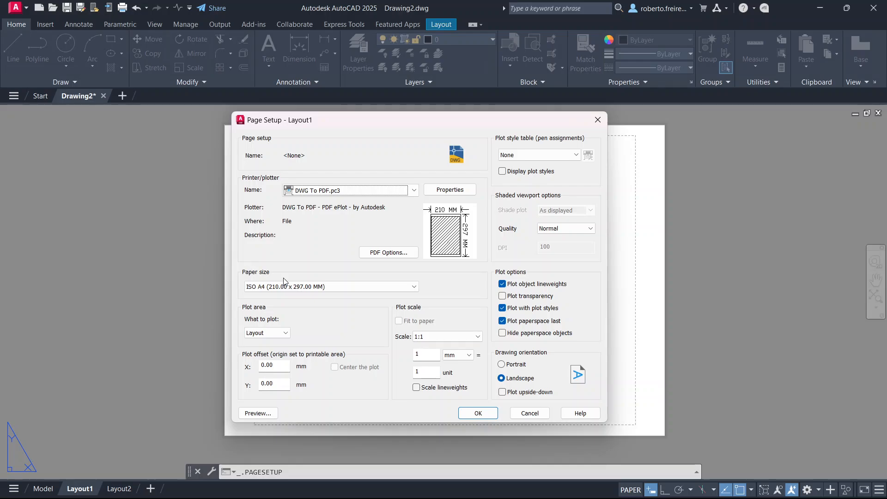
{"action": "left_click", "coordinate": [413, 288]}
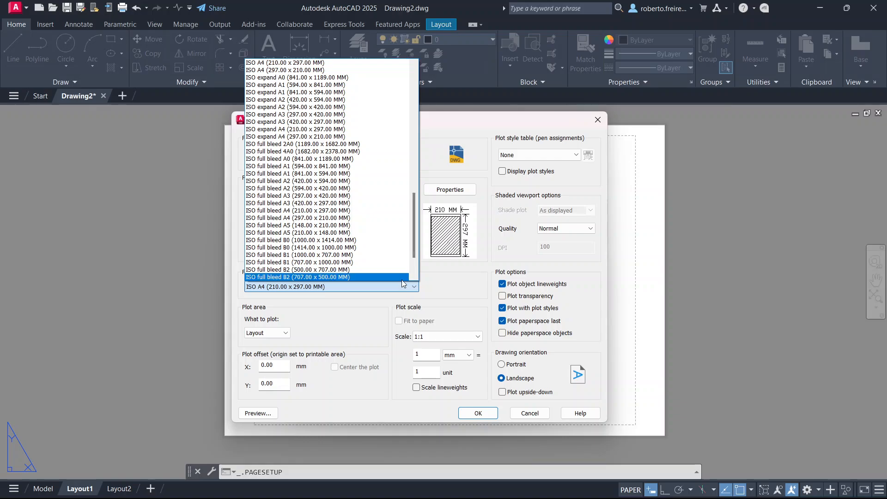
{"action": "scroll", "coordinate": [369, 233], "scroll_direction": "up", "scroll_amount": 2}
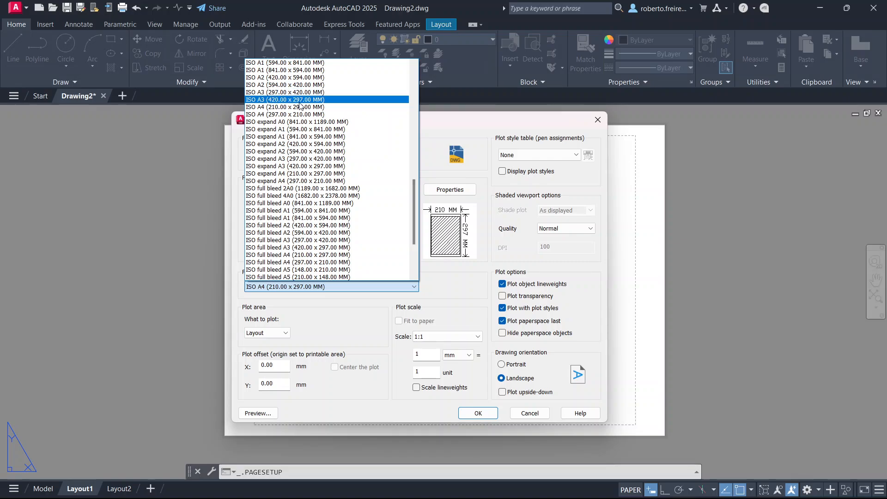
{"action": "left_click", "coordinate": [275, 103]}
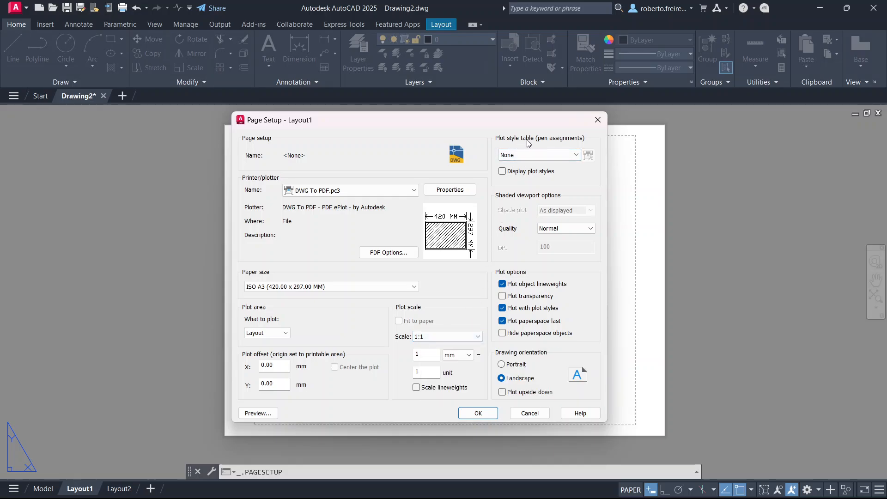
Assign the monochrome.ctb plot style table to the Layout1 page setup and accept the setup
{"action": "left_click", "coordinate": [564, 156]}
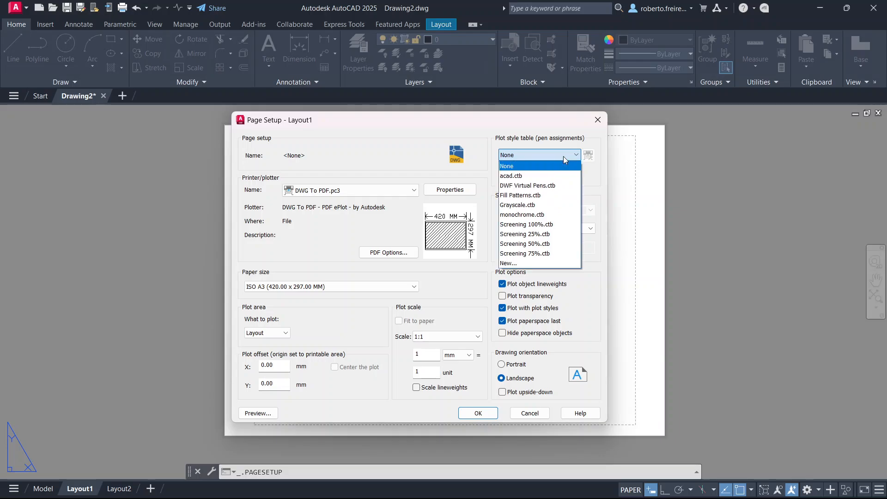
{"action": "left_click", "coordinate": [530, 216]}
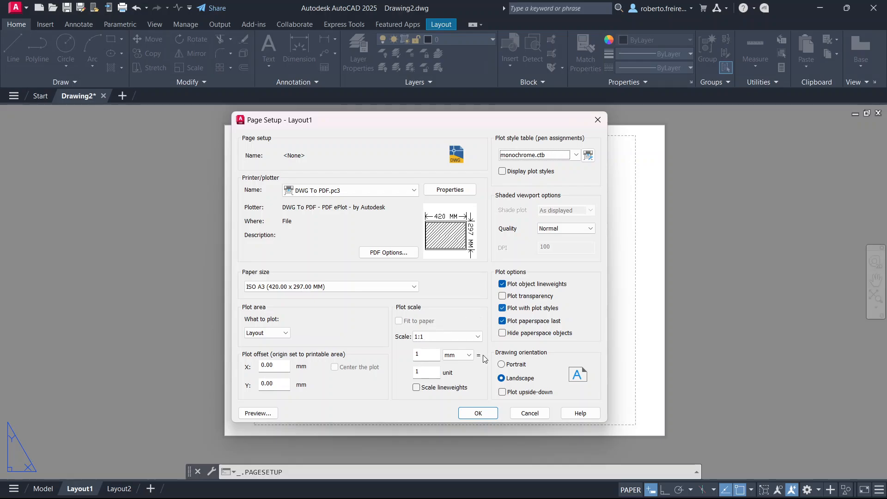
{"action": "left_click", "coordinate": [478, 414]}
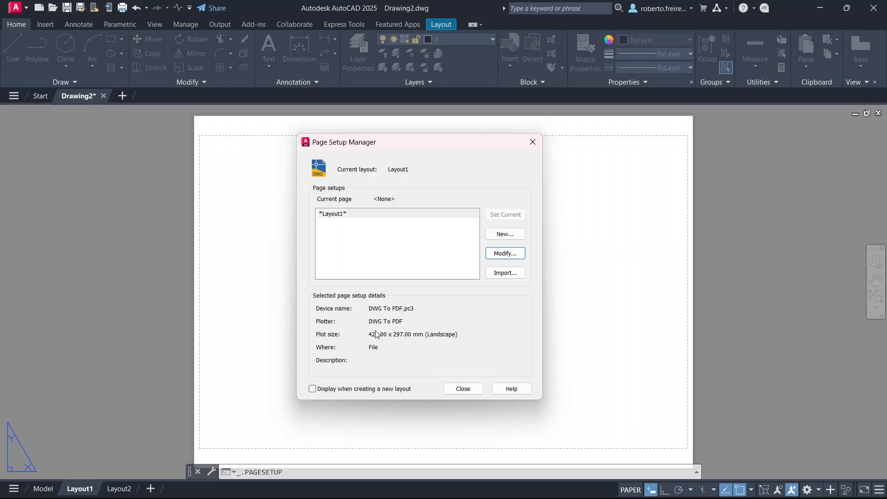
{"action": "left_click", "coordinate": [461, 389]}
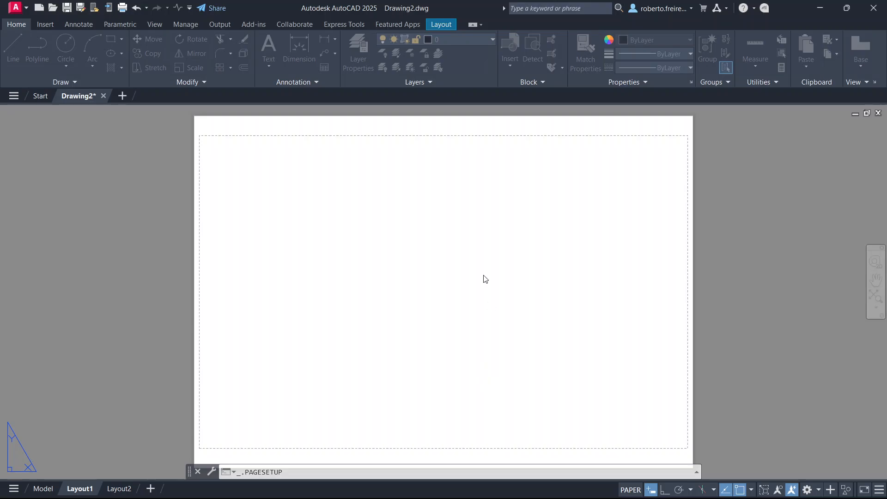
Create a rectangular viewport in the upper-left part of the A3 sheet
{"action": "scroll", "coordinate": [479, 278], "scroll_direction": "down", "scroll_amount": 2}
{"action": "scroll", "coordinate": [494, 318], "scroll_direction": "up", "scroll_amount": 1}
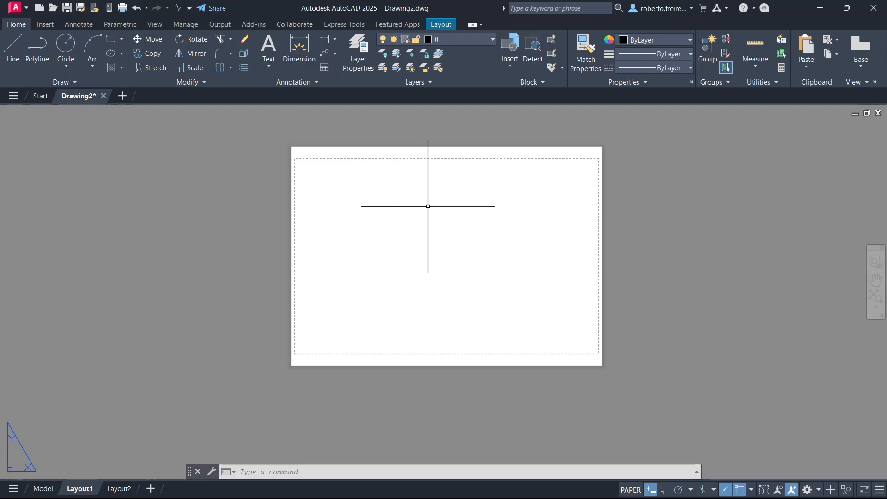
{"action": "left_click", "coordinate": [443, 25]}
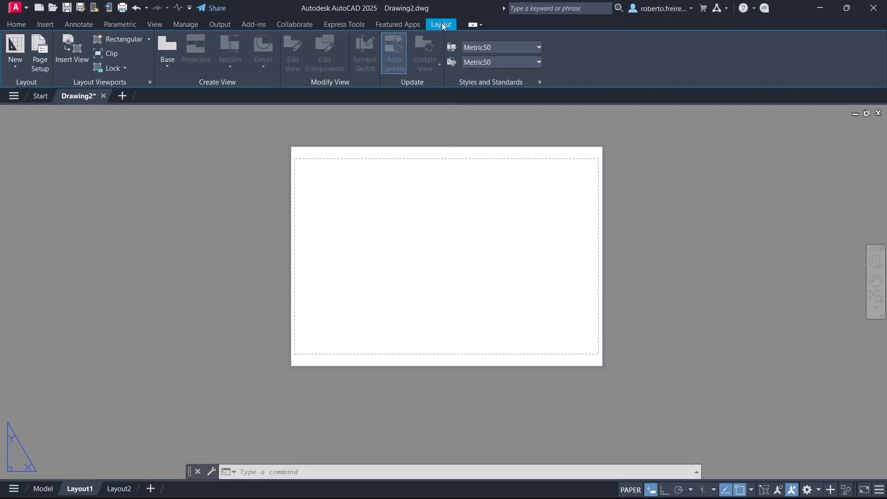
{"action": "left_click", "coordinate": [125, 39]}
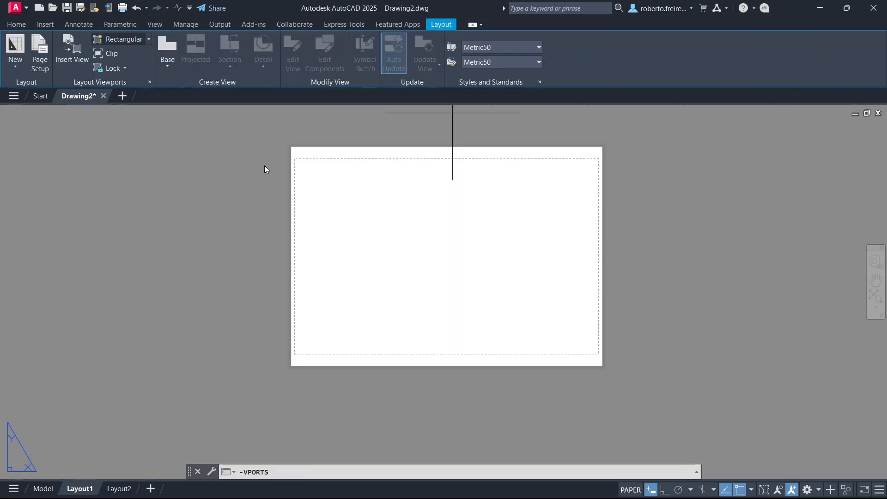
{"action": "left_click", "coordinate": [310, 176]}
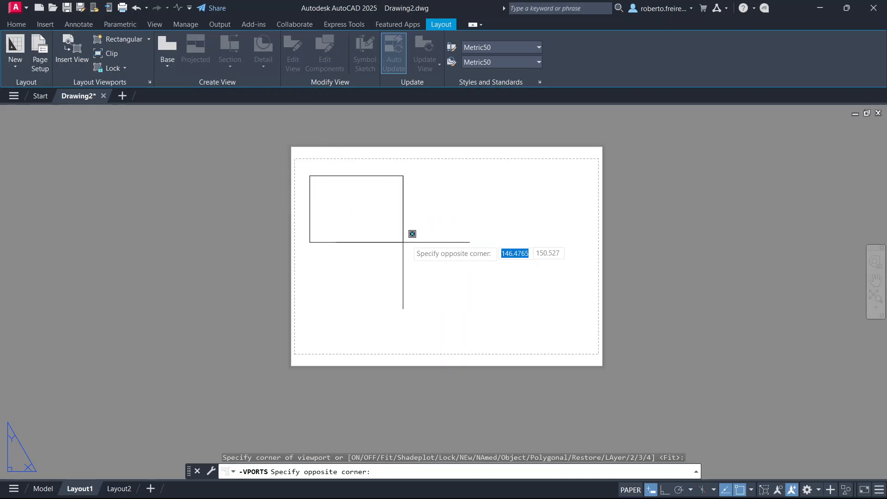
{"action": "left_click", "coordinate": [426, 243]}
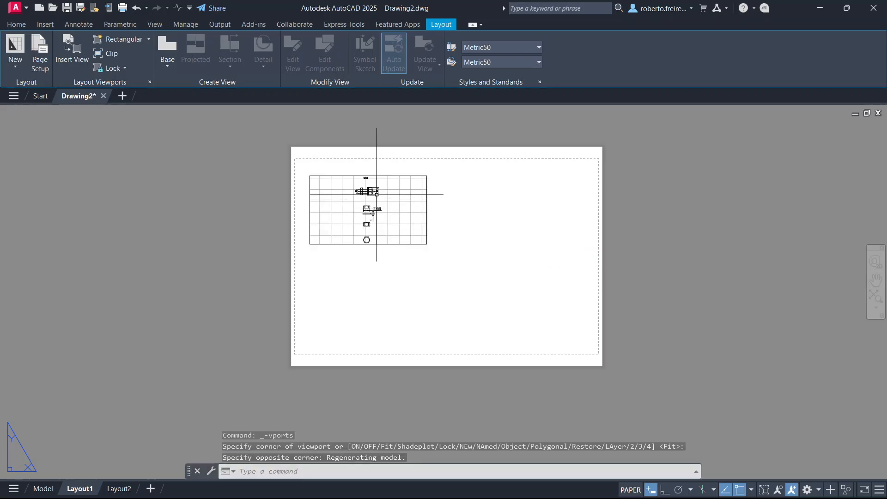
Enlarge and centre the M16 bolt assembly inside the new viewport, returning to paper space
{"action": "scroll", "coordinate": [369, 188], "scroll_direction": "up", "scroll_amount": 4}
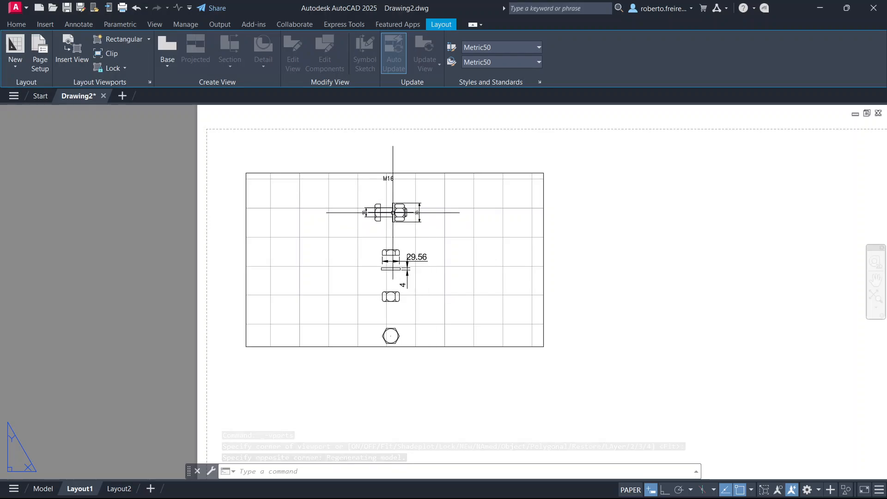
{"action": "double_click", "coordinate": [398, 199]}
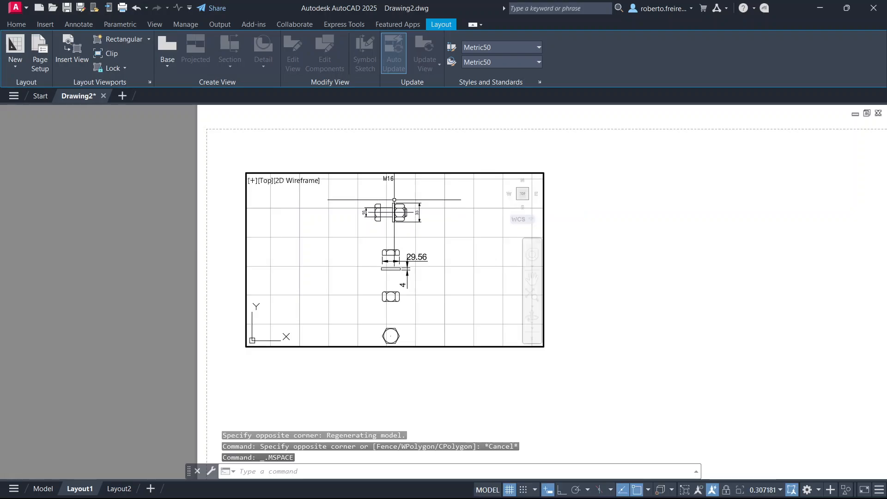
{"action": "scroll", "coordinate": [392, 199], "scroll_direction": "up", "scroll_amount": 5}
{"action": "scroll", "coordinate": [388, 197], "scroll_direction": "up", "scroll_amount": 2}
{"action": "mouse_move", "coordinate": [388, 197]}
{"action": "middle_mouse_down"}
{"action": "mouse_move", "coordinate": [393, 248]}
{"action": "mouse_move", "coordinate": [387, 241]}
{"action": "mouse_move", "coordinate": [400, 250]}
{"action": "middle_mouse_up"}
{"action": "scroll", "coordinate": [388, 241], "scroll_direction": "down", "scroll_amount": 2}
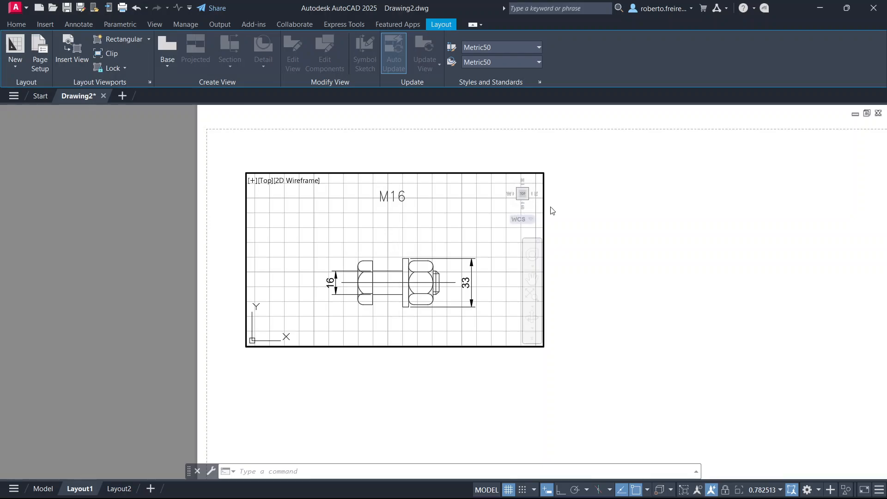
{"action": "double_click", "coordinate": [581, 231]}
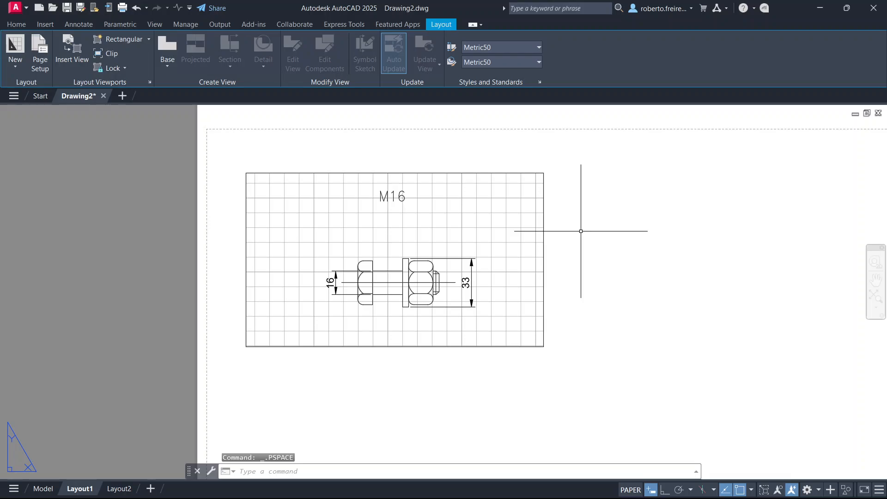
Set the viewport scale to 1:2 and reposition the M16 bolt assembly within its frame
{"action": "left_click", "coordinate": [543, 229]}
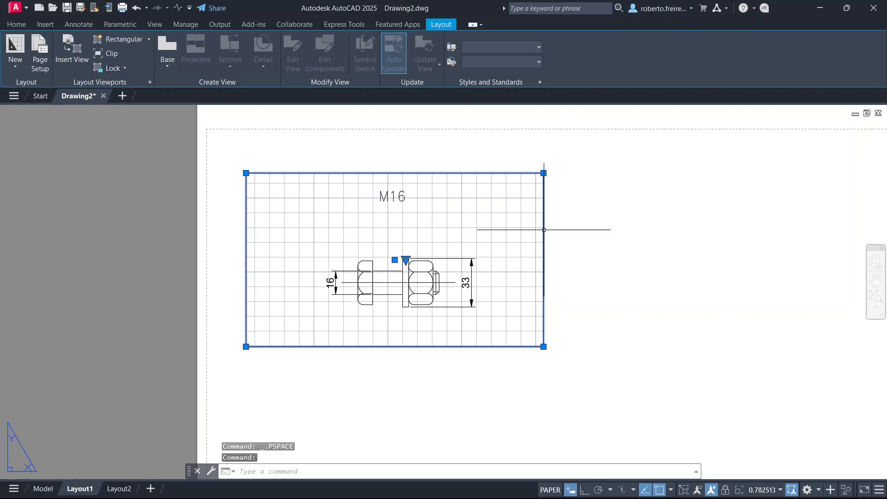
{"action": "left_click", "coordinate": [771, 489]}
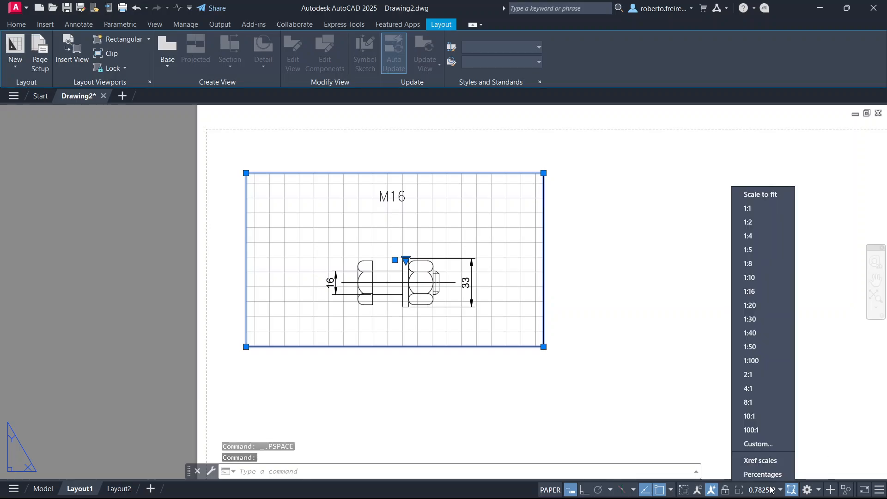
{"action": "left_click", "coordinate": [756, 223]}
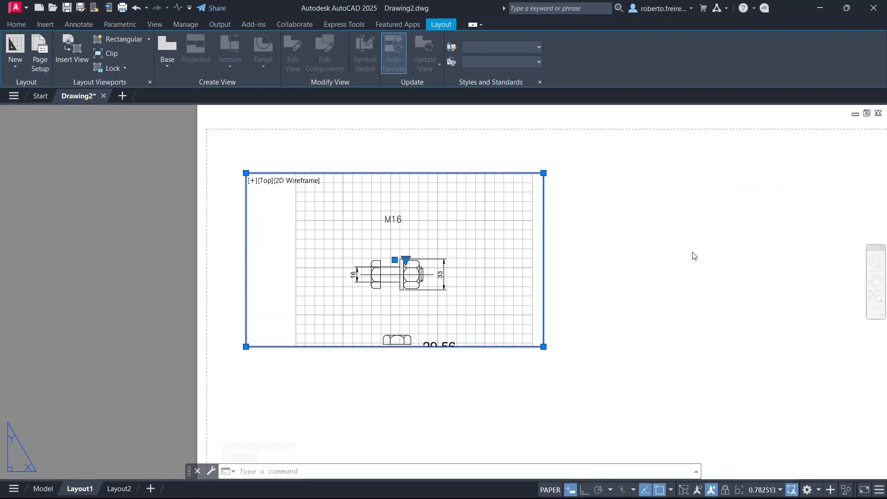
{"action": "double_click", "coordinate": [465, 256]}
{"action": "middle_click_drag", "start_coordinate": [465, 255], "coordinate": [462, 273]}
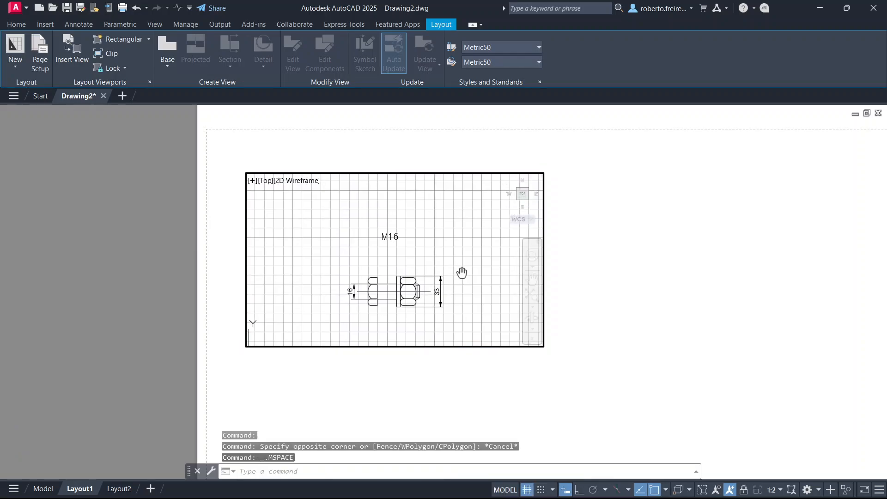
{"action": "double_click", "coordinate": [591, 287]}
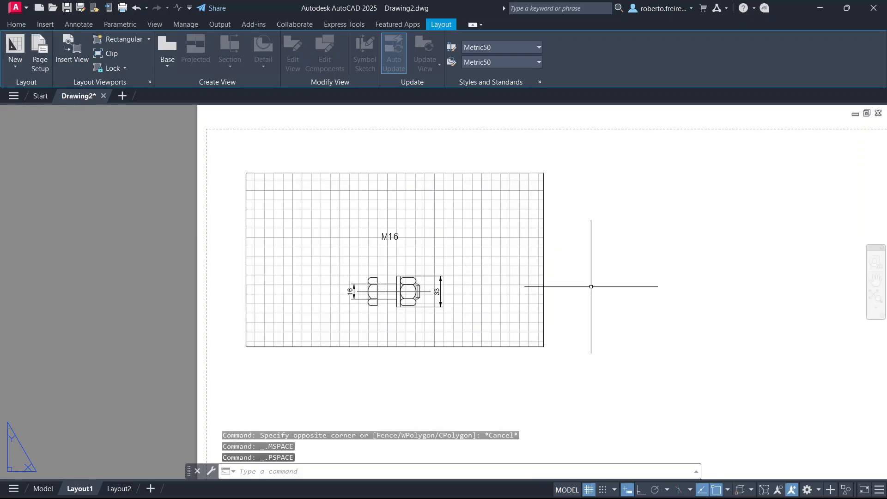
Check which dimension style the bolt's 16 and 33 dimensions use inside the viewport
{"action": "double_click", "coordinate": [352, 290]}
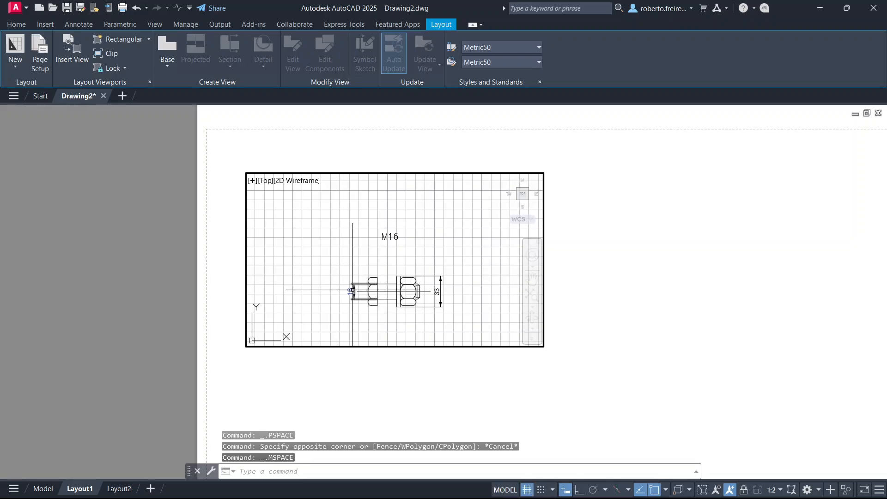
{"action": "left_click", "coordinate": [350, 291]}
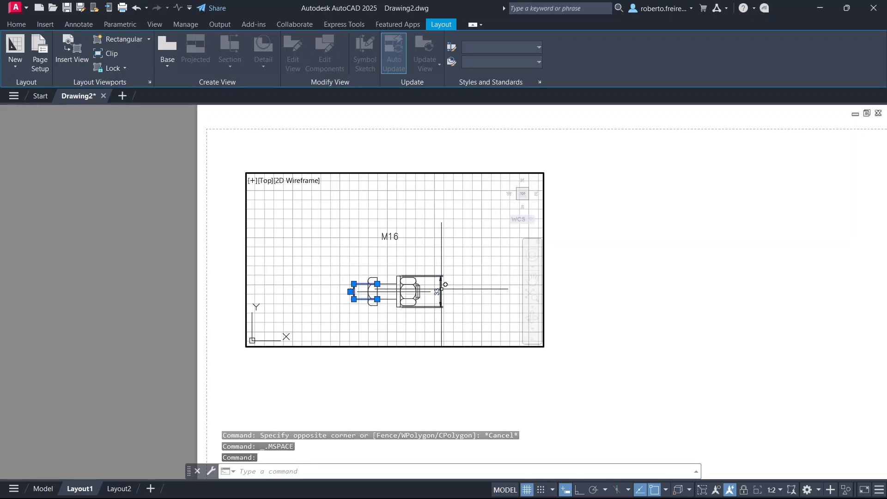
{"action": "left_click", "coordinate": [440, 291]}
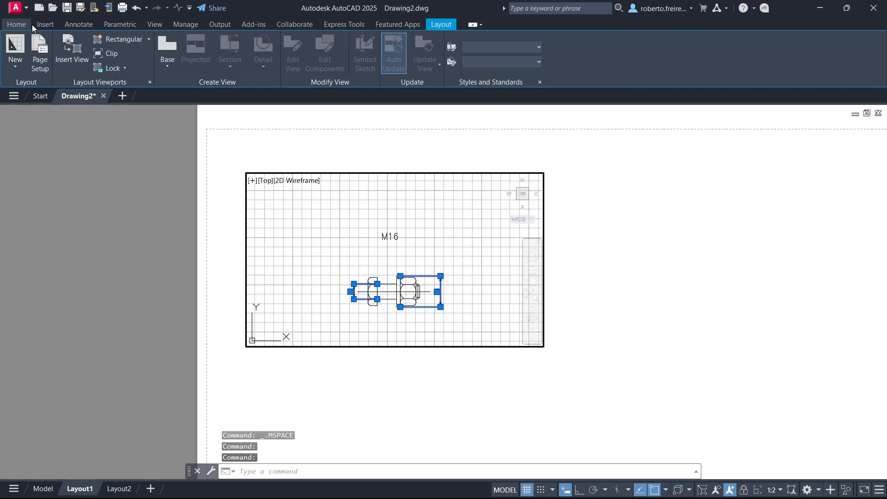
{"action": "left_click", "coordinate": [79, 24]}
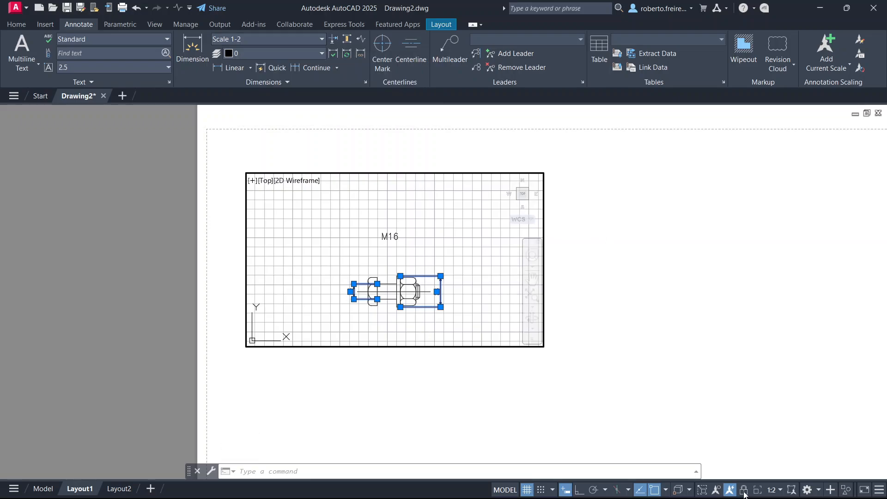
{"action": "double_click", "coordinate": [618, 314]}
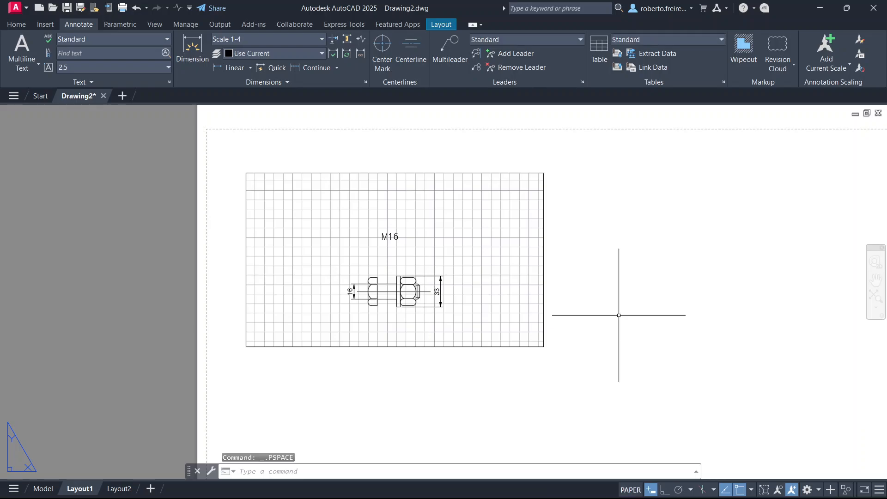
Create a second, smaller rectangular viewport in the upper-right part of the A3 sheet
{"action": "scroll", "coordinate": [605, 351], "scroll_direction": "down", "scroll_amount": 4}
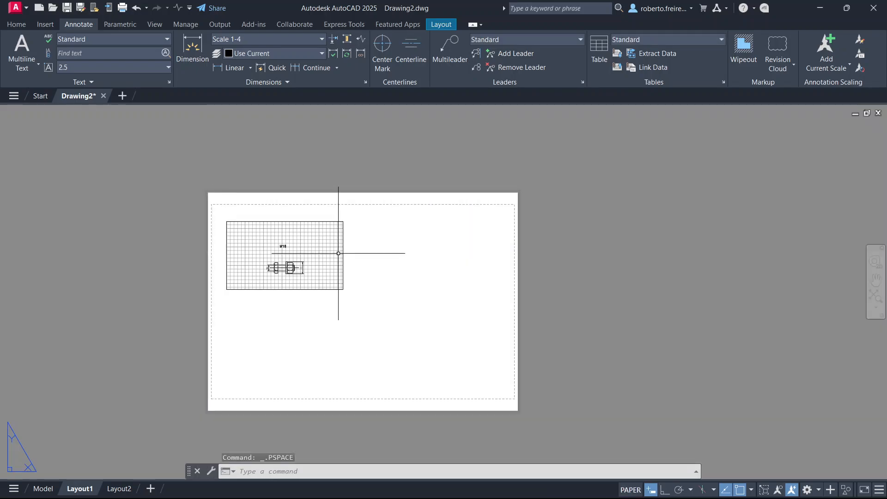
{"action": "scroll", "coordinate": [346, 252], "scroll_direction": "up", "scroll_amount": 4}
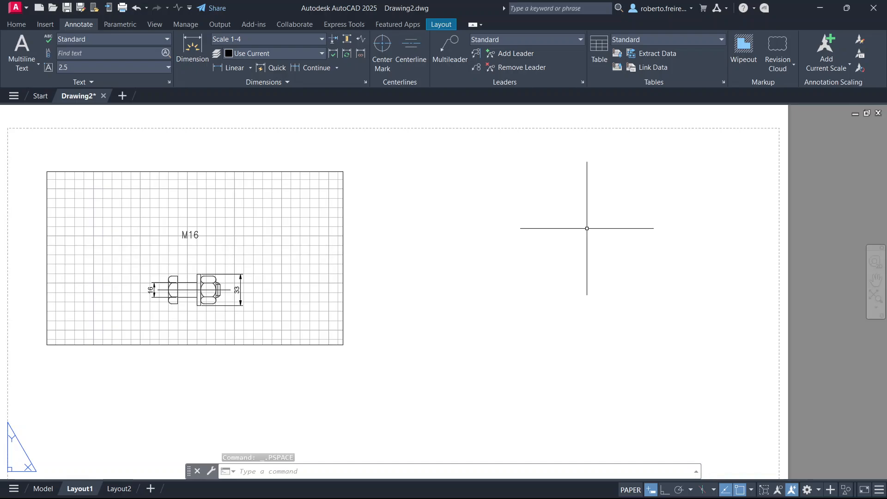
{"action": "left_click", "coordinate": [444, 25]}
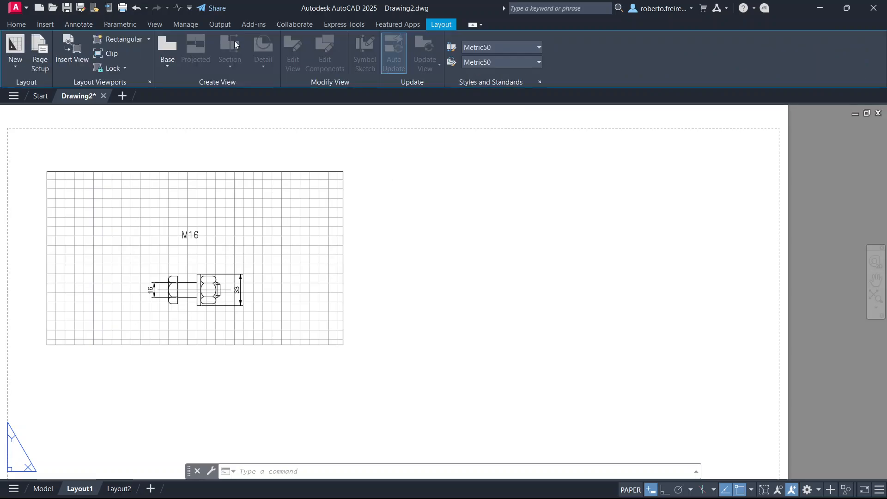
{"action": "left_click", "coordinate": [116, 37]}
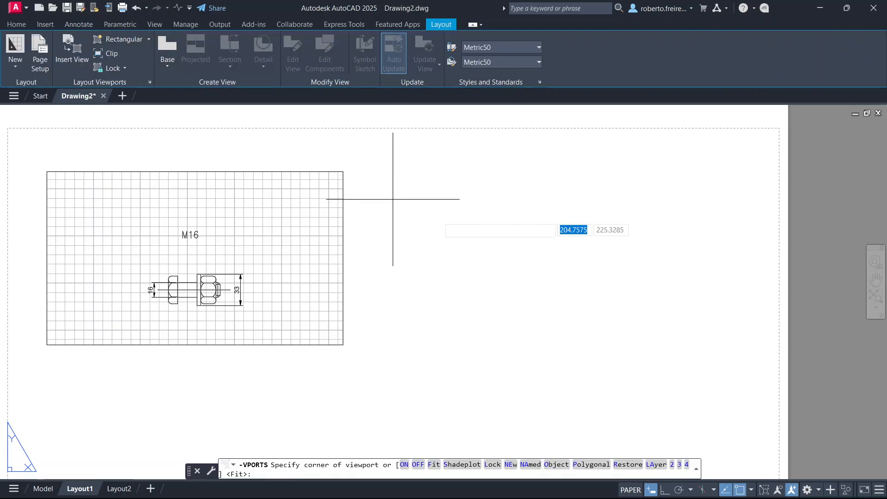
{"action": "left_click", "coordinate": [479, 184]}
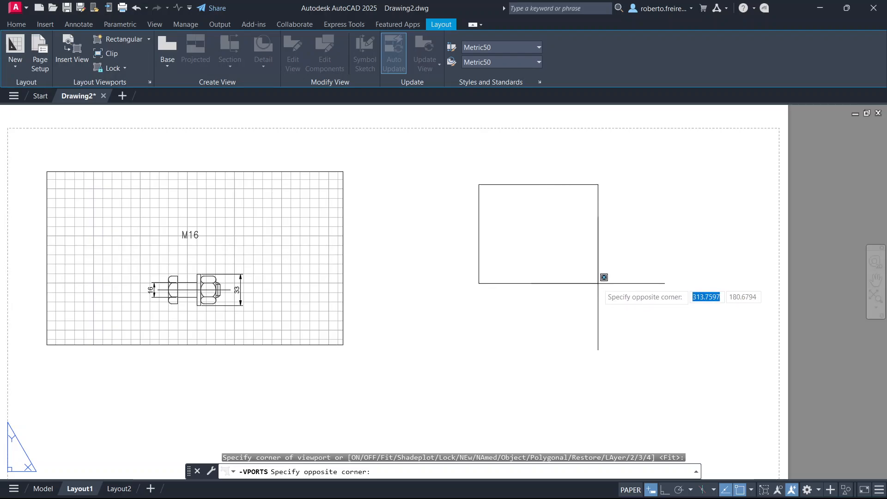
{"action": "left_click", "coordinate": [646, 280]}
{"action": "left_click", "coordinate": [560, 238]}
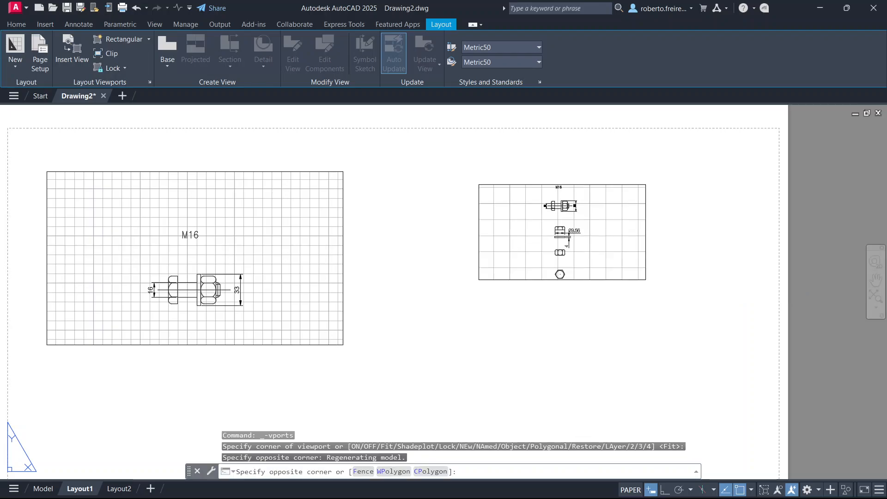
Set the smaller viewport's scale to 1:4 with the washer and its dimensions in view, returning to paper space
{"action": "double_click", "coordinate": [572, 236]}
{"action": "scroll", "coordinate": [572, 235], "scroll_direction": "up", "scroll_amount": 5}
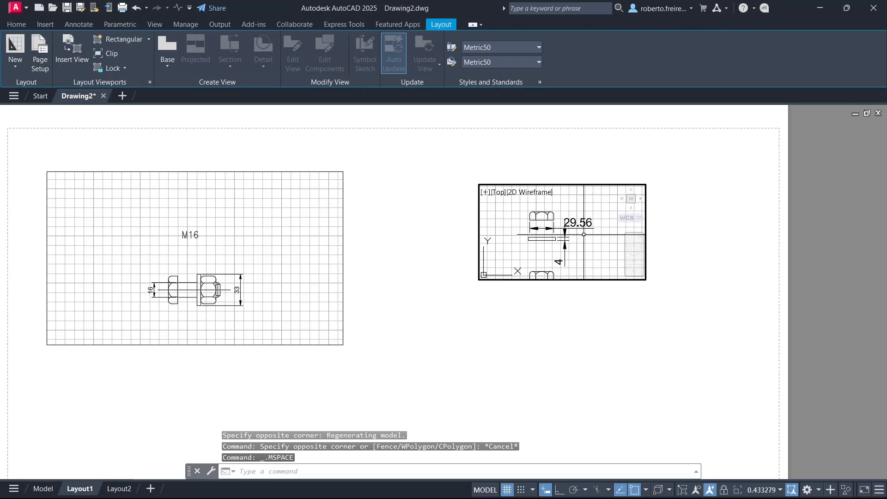
{"action": "middle_click_drag", "start_coordinate": [583, 234], "coordinate": [591, 234]}
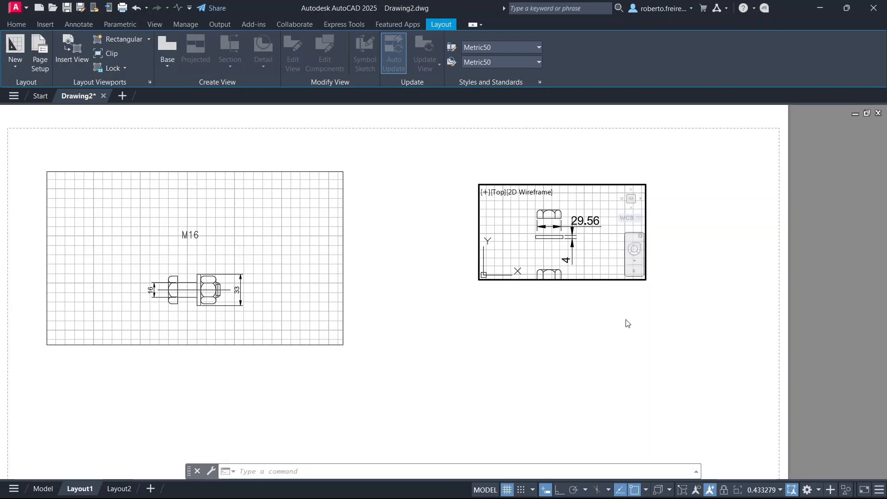
{"action": "left_click", "coordinate": [765, 490]}
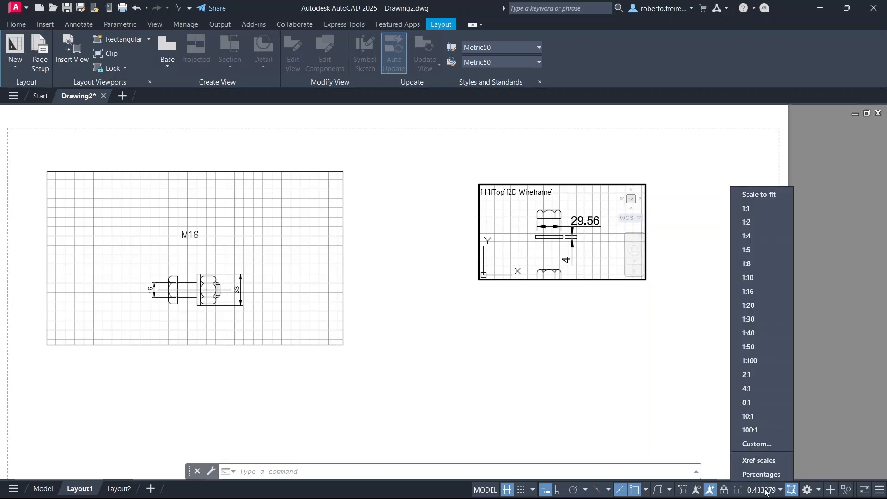
{"action": "left_click", "coordinate": [765, 234]}
{"action": "double_click", "coordinate": [606, 301]}
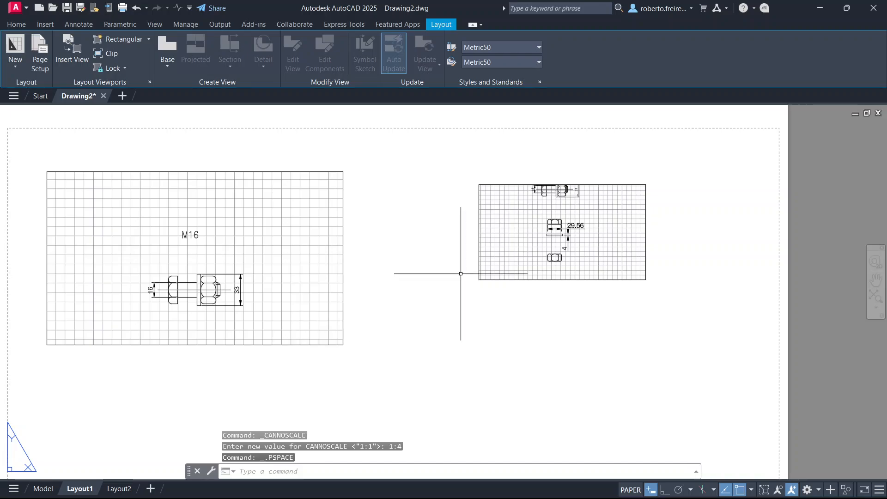
Shrink the 1:4 viewport's frame by moving its lower, right and upper edges in around the dimensioned washer
{"action": "scroll", "coordinate": [589, 240], "scroll_direction": "up", "scroll_amount": 5}
{"action": "scroll", "coordinate": [462, 277], "scroll_direction": "down", "scroll_amount": 3}
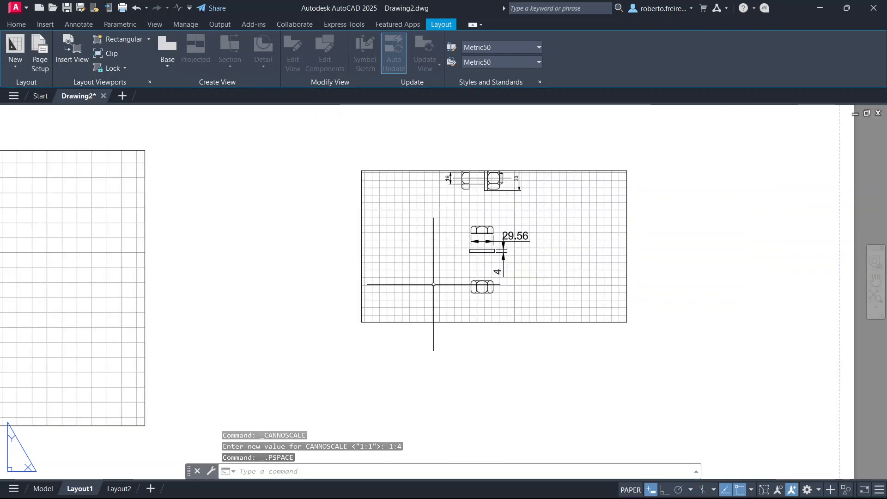
{"action": "left_click", "coordinate": [564, 321]}
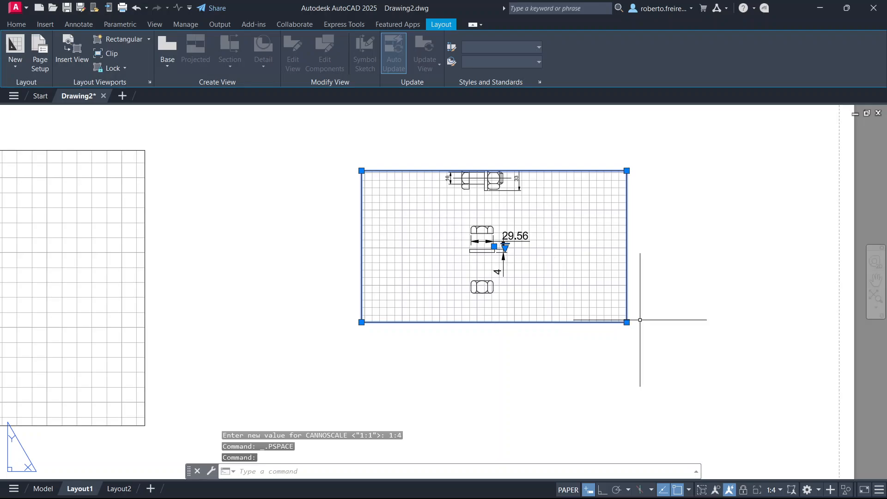
{"action": "left_click", "coordinate": [626, 322]}
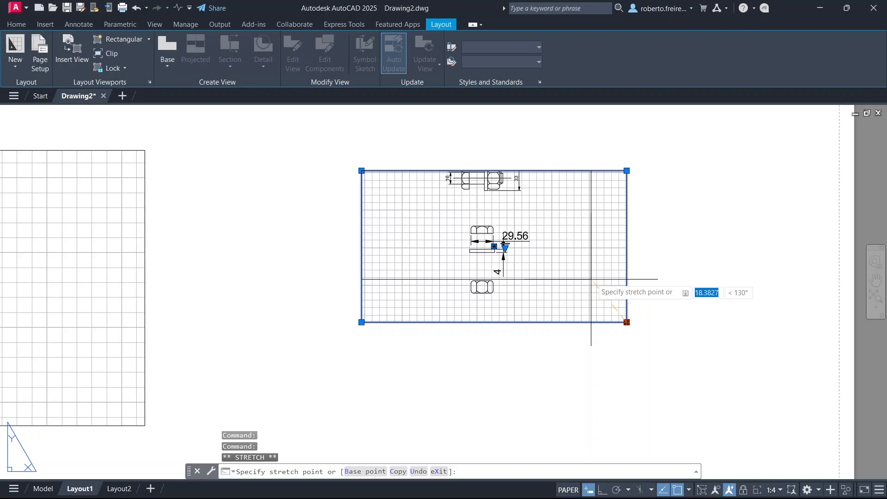
{"action": "left_click", "coordinate": [591, 278]}
{"action": "left_click", "coordinate": [591, 170]}
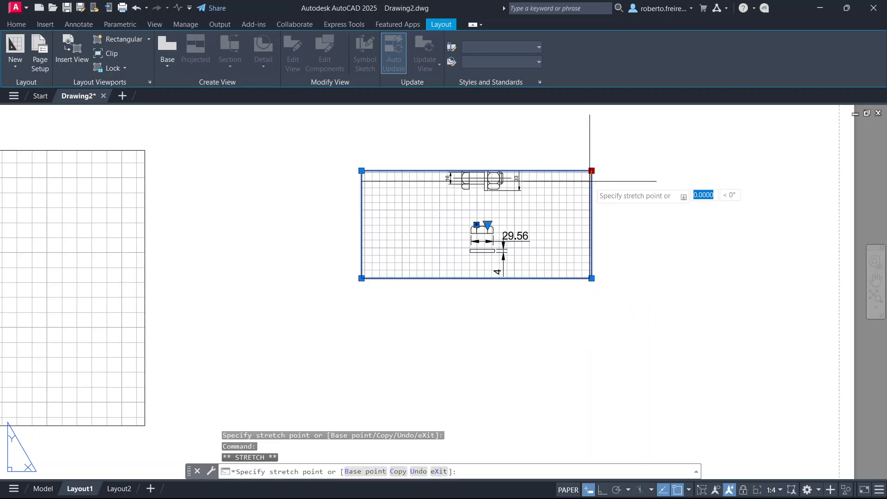
{"action": "left_click", "coordinate": [590, 212]}
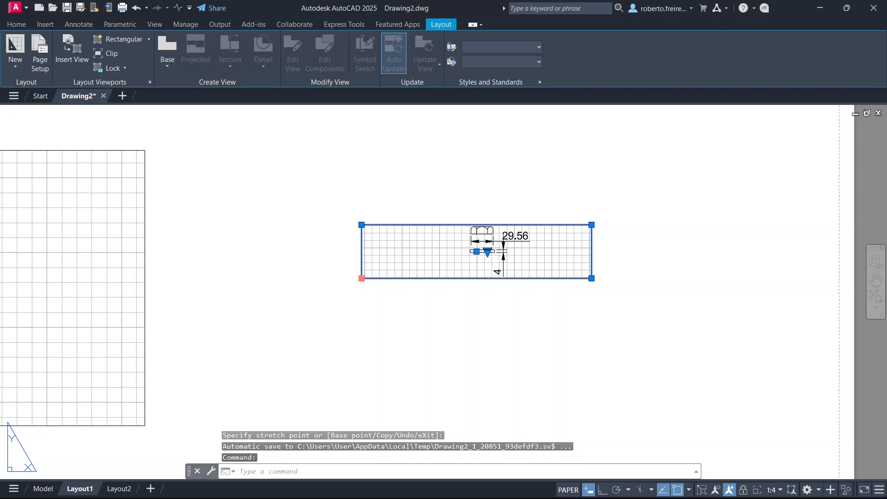
Turn object snap off and move the 1:4 viewport's left edge in close to the washer
{"action": "left_click", "coordinate": [362, 278]}
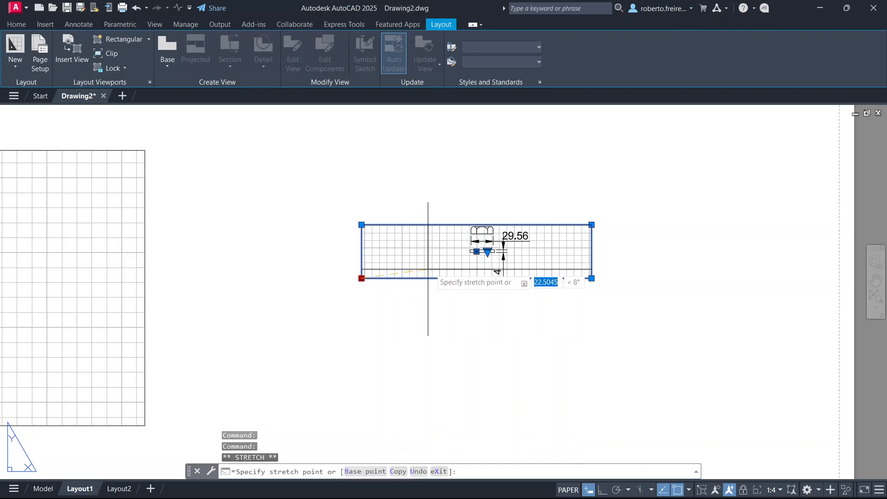
{"action": "key", "text": "F3"}
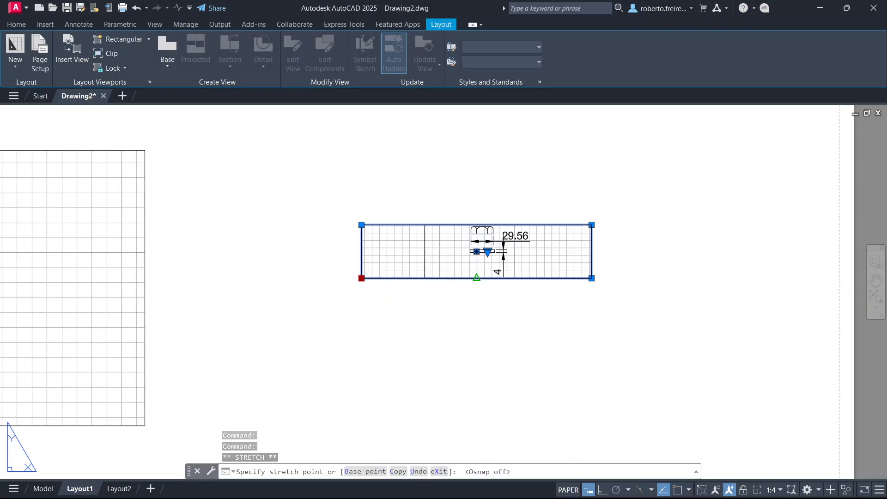
{"action": "left_click", "coordinate": [433, 280]}
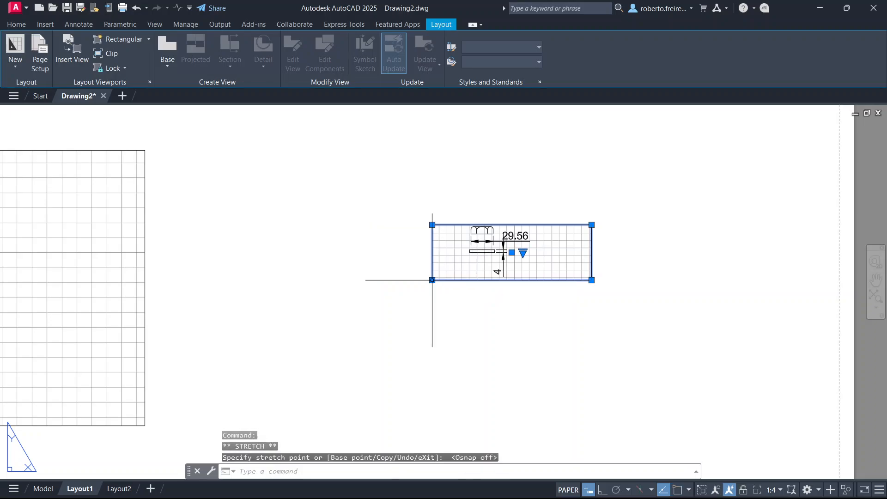
{"action": "key", "text": "Escape"}
{"action": "left_click", "coordinate": [519, 325]}
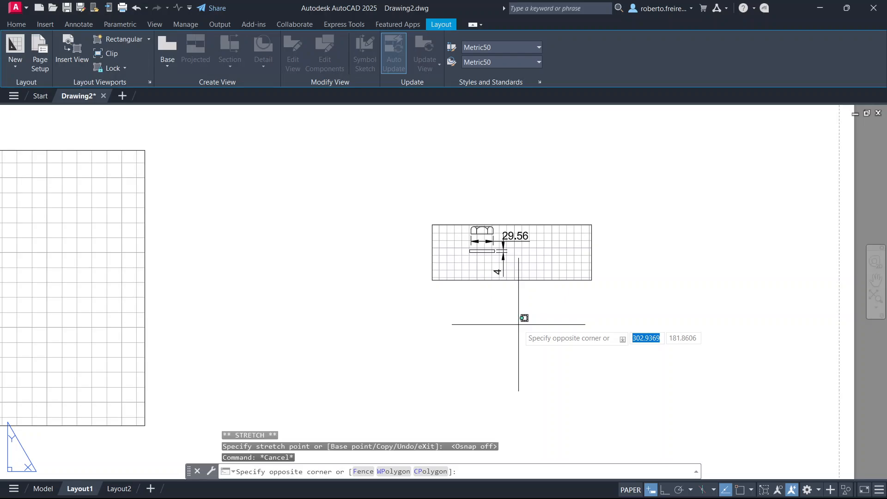
{"action": "scroll", "coordinate": [518, 324], "scroll_direction": "down", "scroll_amount": 4}
{"action": "scroll", "coordinate": [565, 294], "scroll_direction": "up", "scroll_amount": 2}
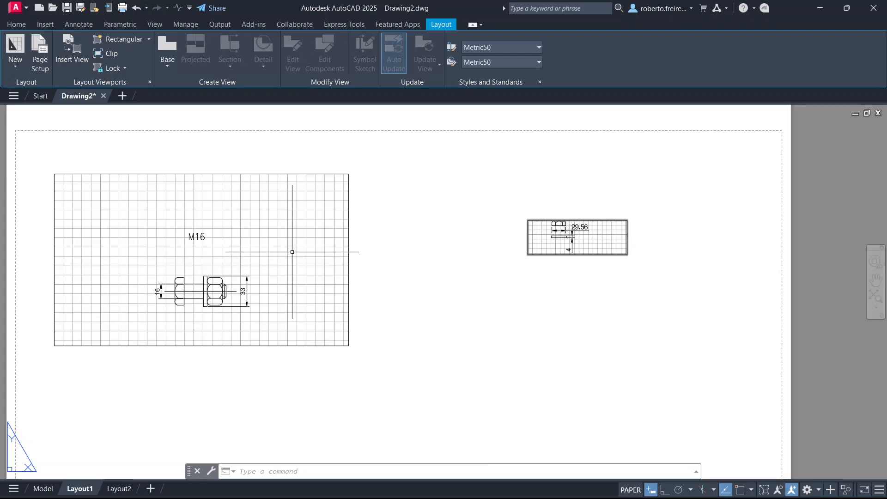
{"action": "scroll", "coordinate": [443, 211], "scroll_direction": "down", "scroll_amount": 2}
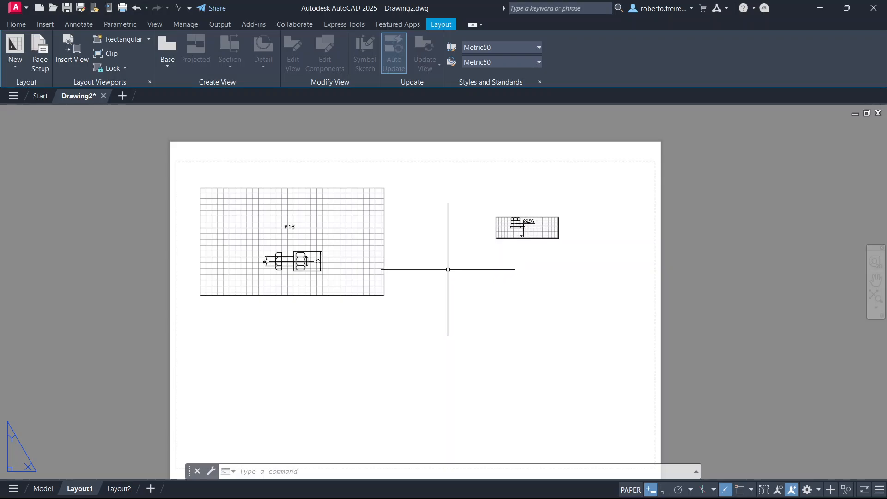
{"action": "left_click", "coordinate": [220, 24]}
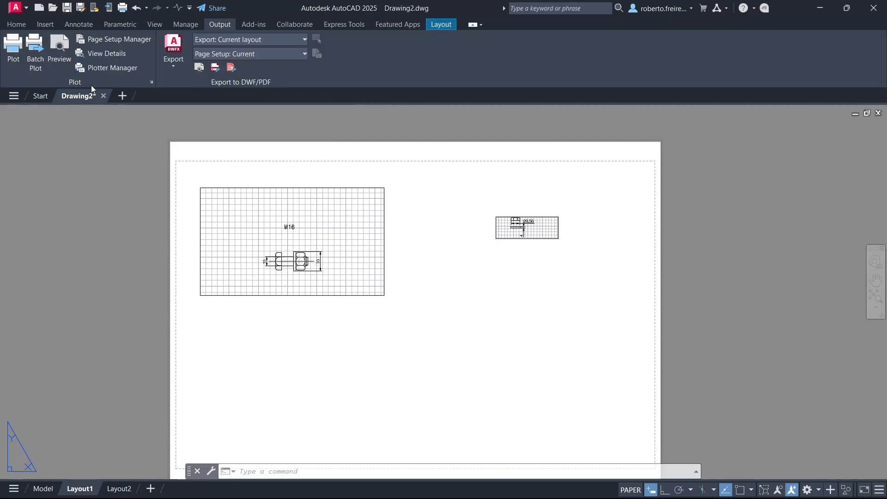
{"action": "left_click", "coordinate": [12, 48]}
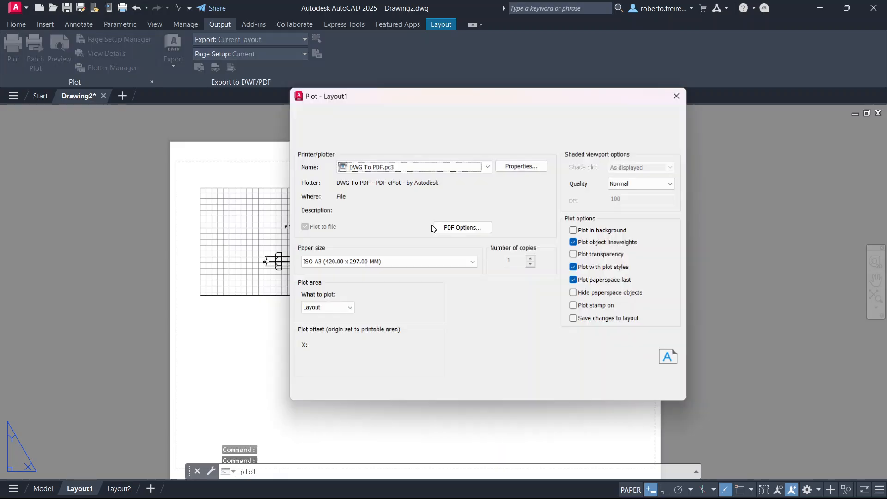
{"action": "left_click", "coordinate": [680, 95]}
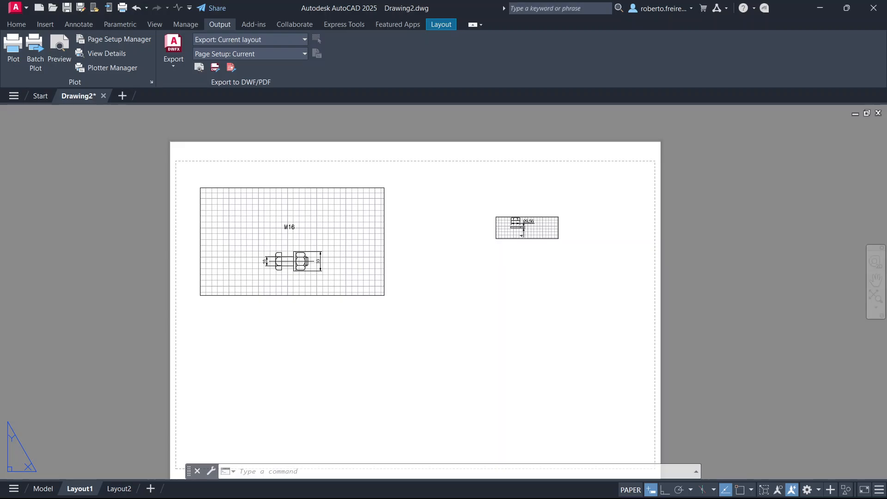
Preview the plot of Layout1, inspect both viewports on the A3 sheet, and leave without plotting
{"action": "key", "text": "ctrl+p"}
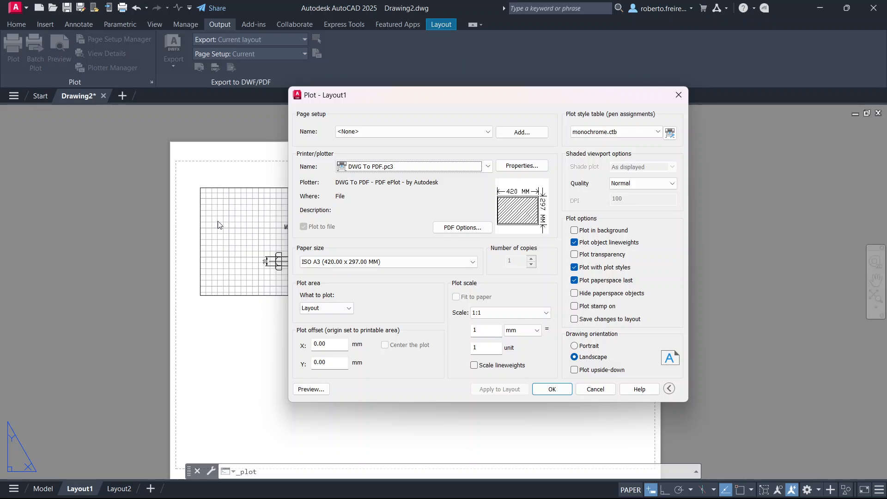
{"action": "left_click", "coordinate": [316, 390]}
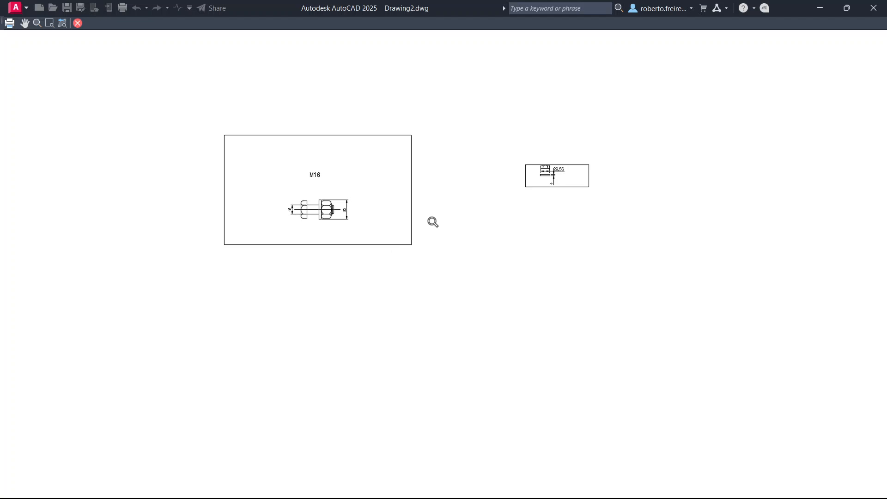
{"action": "scroll", "coordinate": [433, 222], "scroll_direction": "down", "scroll_amount": 3}
{"action": "scroll", "coordinate": [415, 224], "scroll_direction": "up", "scroll_amount": 2}
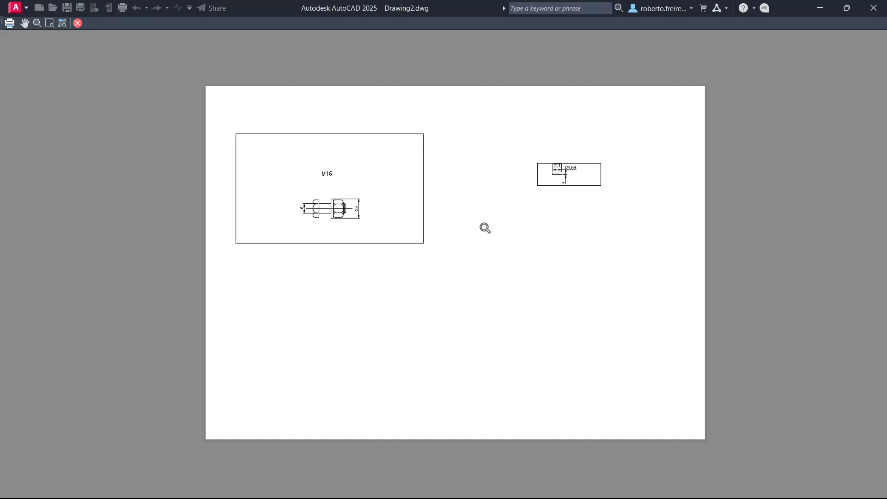
{"action": "key", "text": "Escape"}
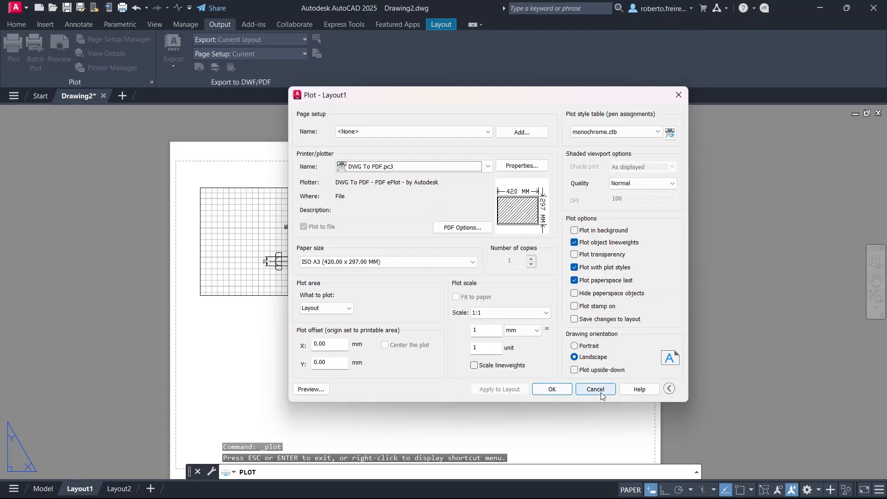
{"action": "left_click", "coordinate": [595, 389]}
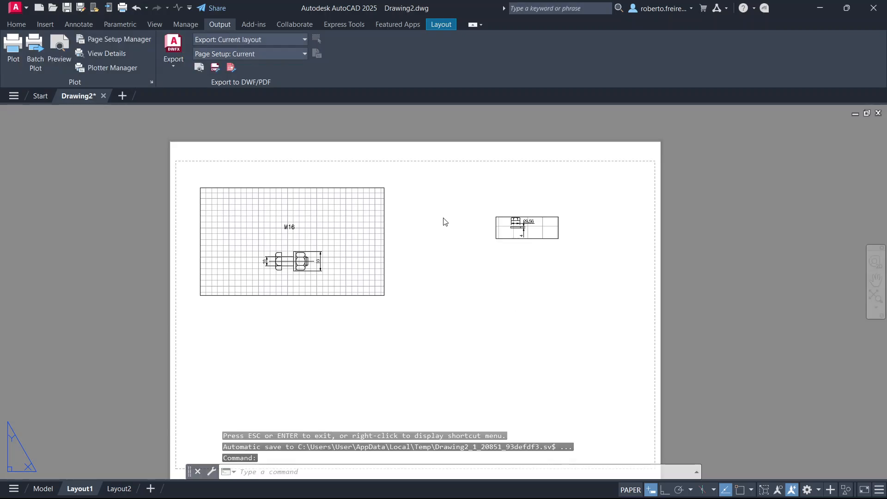
Examine the plot setting of the Defpoints layer compared with layer 0 in the layer properties
{"action": "left_click", "coordinate": [28, 27]}
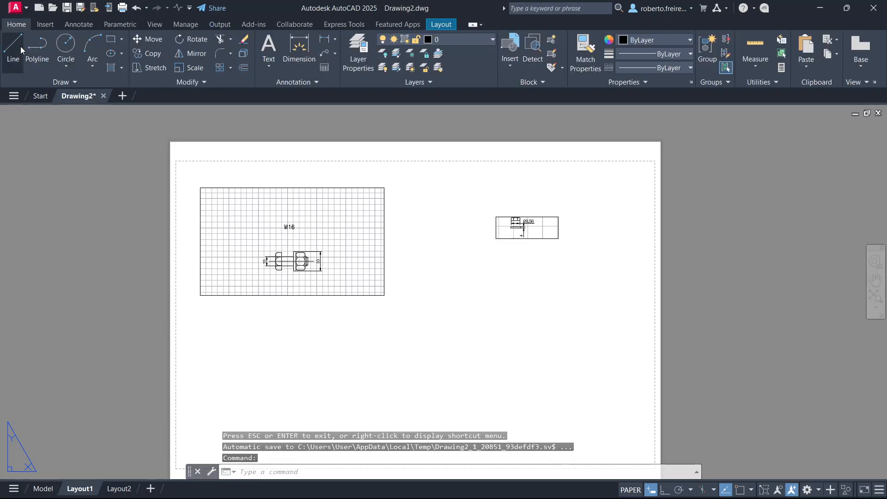
{"action": "left_click", "coordinate": [473, 40]}
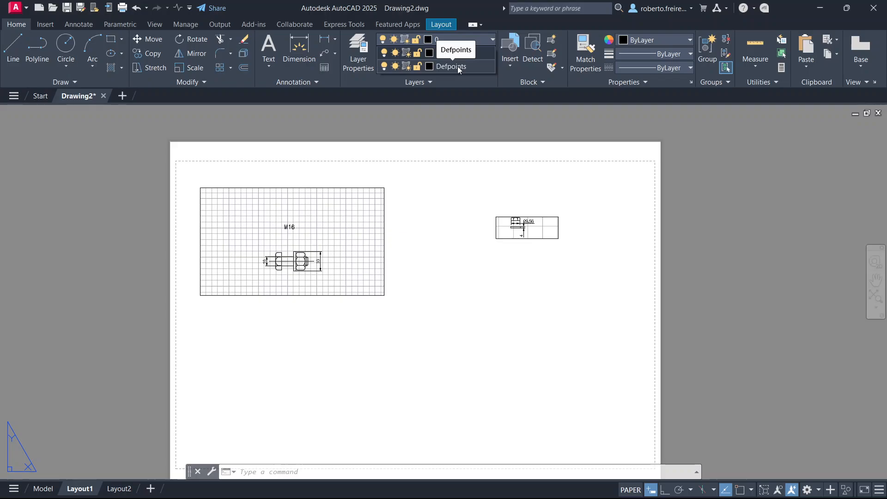
{"action": "left_click", "coordinate": [361, 51]}
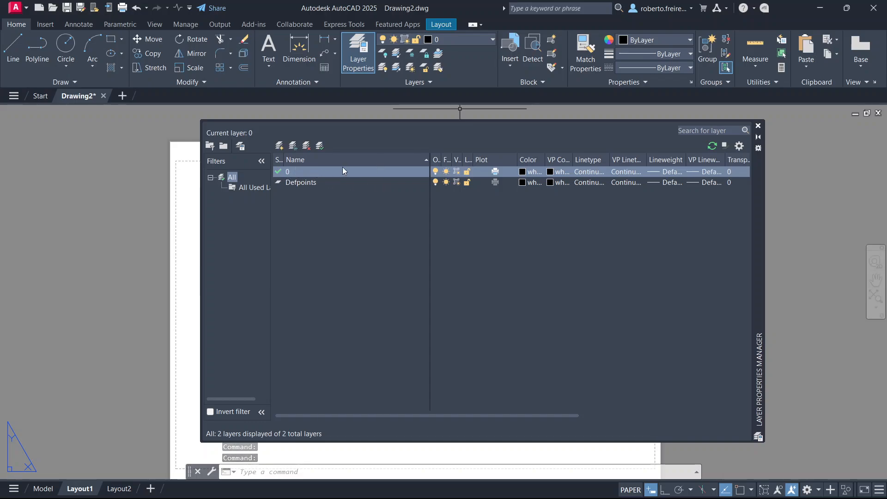
{"action": "left_click", "coordinate": [302, 182]}
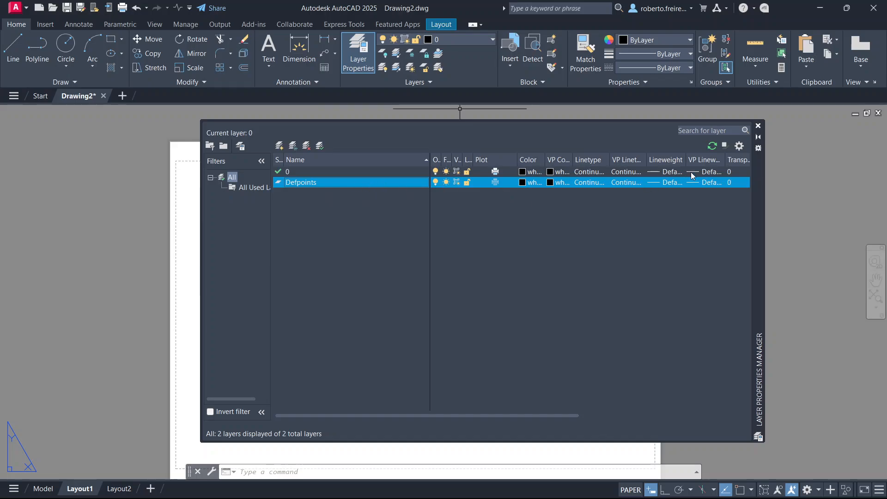
{"action": "left_click", "coordinate": [758, 126]}
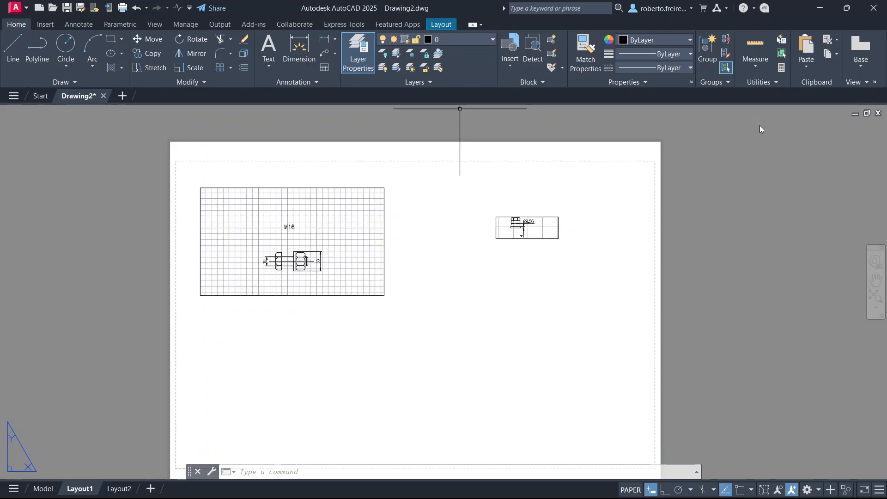
Move the frames of both the 1:2 and 1:4 viewports to the Defpoints layer and clear the selection
{"action": "left_click", "coordinate": [384, 206]}
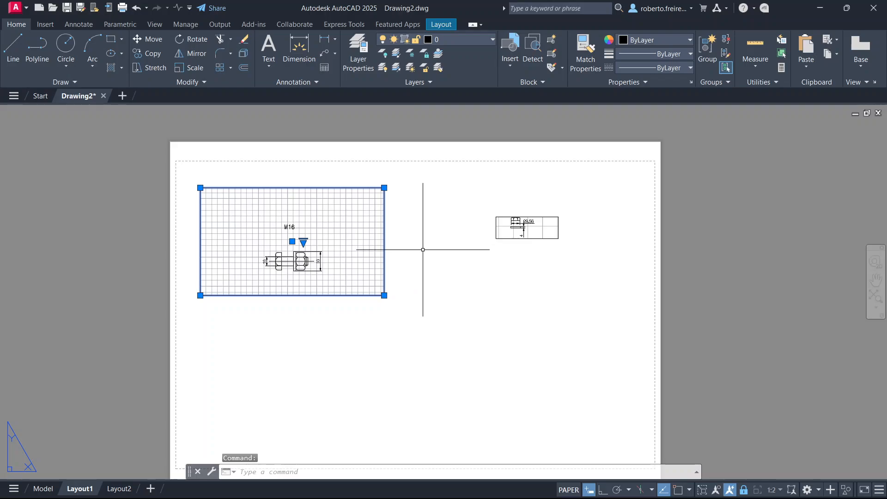
{"action": "left_click", "coordinate": [497, 221]}
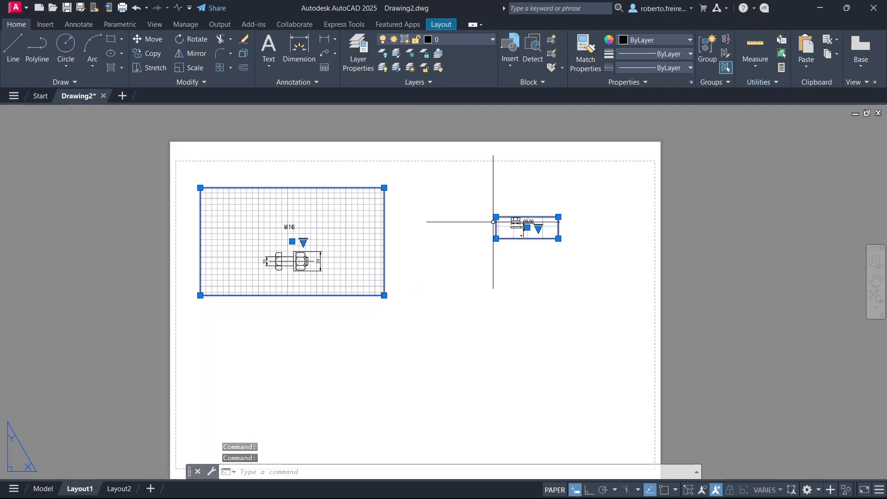
{"action": "left_click", "coordinate": [479, 39]}
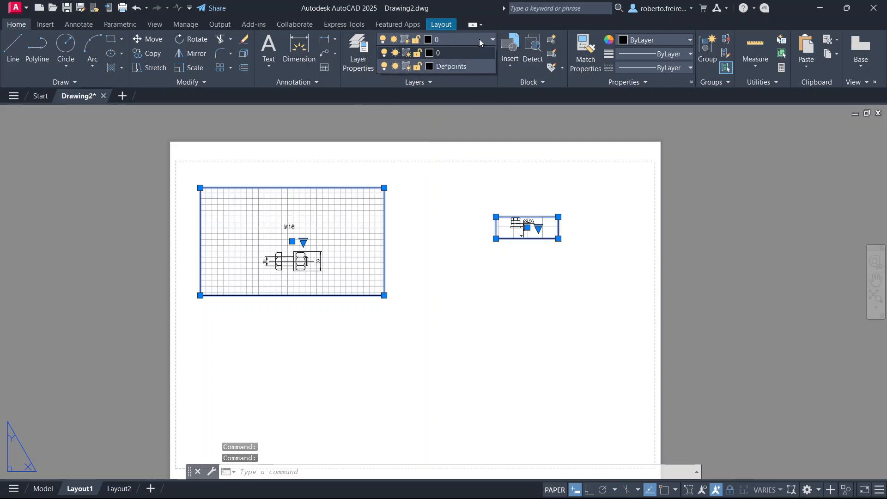
{"action": "left_click", "coordinate": [463, 66]}
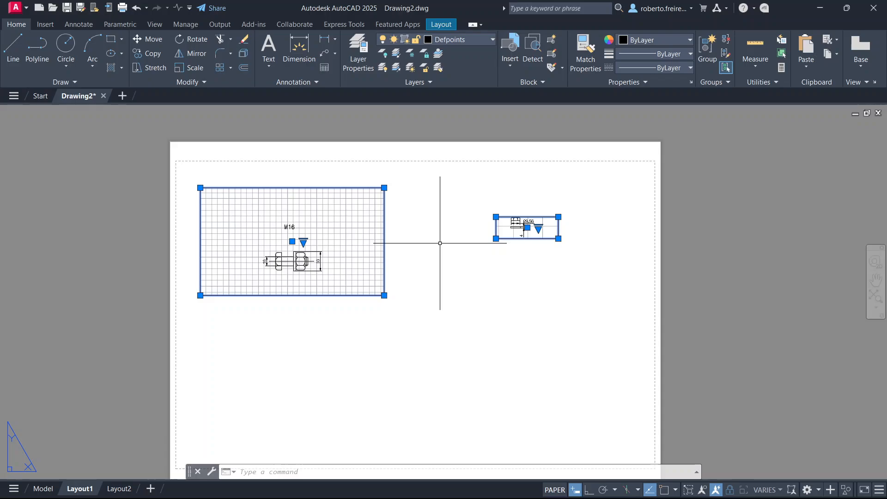
{"action": "key", "text": "Escape"}
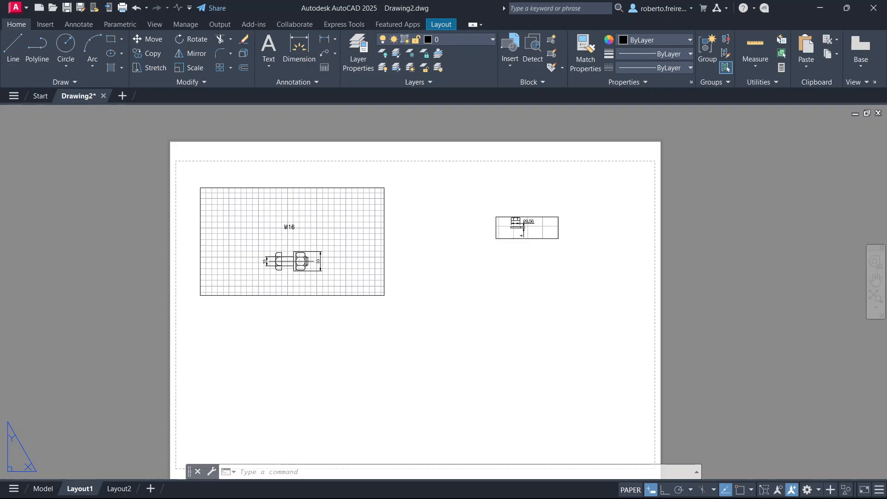
Preview the plot of Layout1 again, check how the viewport borders plot around the bolt and washer, and close the preview
{"action": "key", "text": "ctrl+p"}
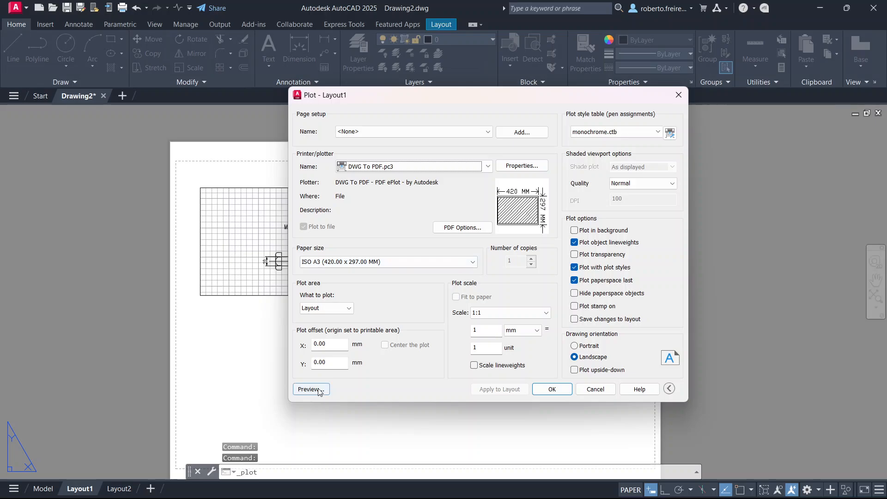
{"action": "left_click", "coordinate": [319, 389]}
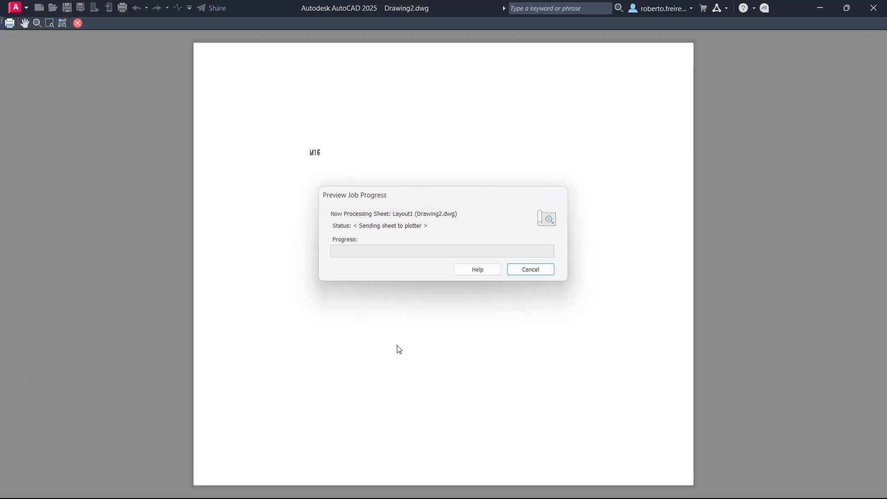
{"action": "scroll", "coordinate": [447, 196], "scroll_direction": "up", "scroll_amount": 2}
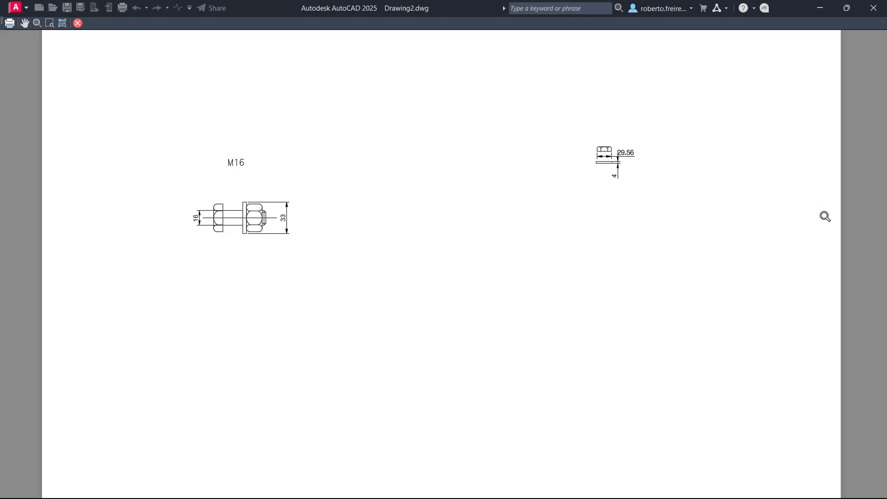
{"action": "key", "text": "Escape"}
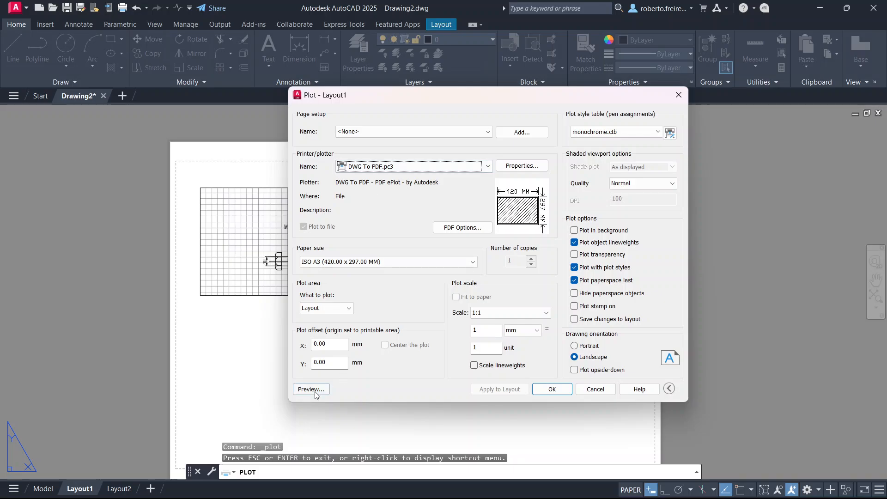
Start plotting Layout1 to PDF, browse the Documents folder for a save location, and cancel the save
{"action": "left_click", "coordinate": [552, 390]}
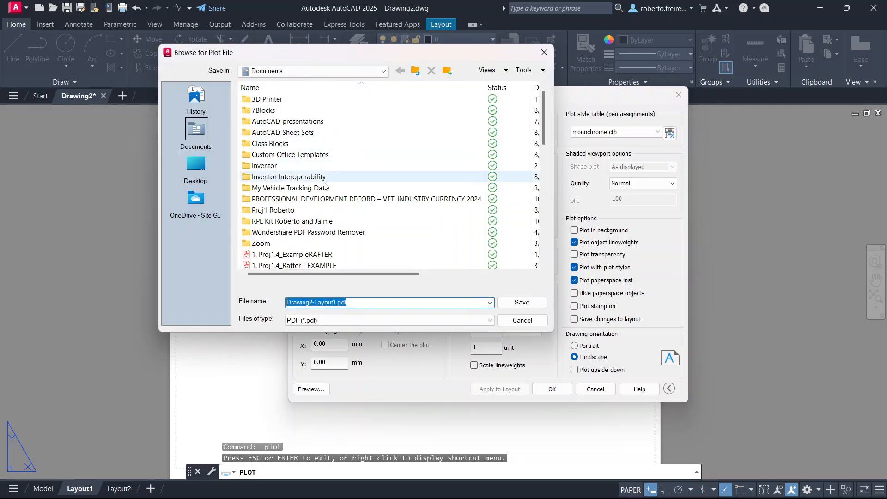
{"action": "scroll", "coordinate": [324, 186], "scroll_direction": "down", "scroll_amount": 10}
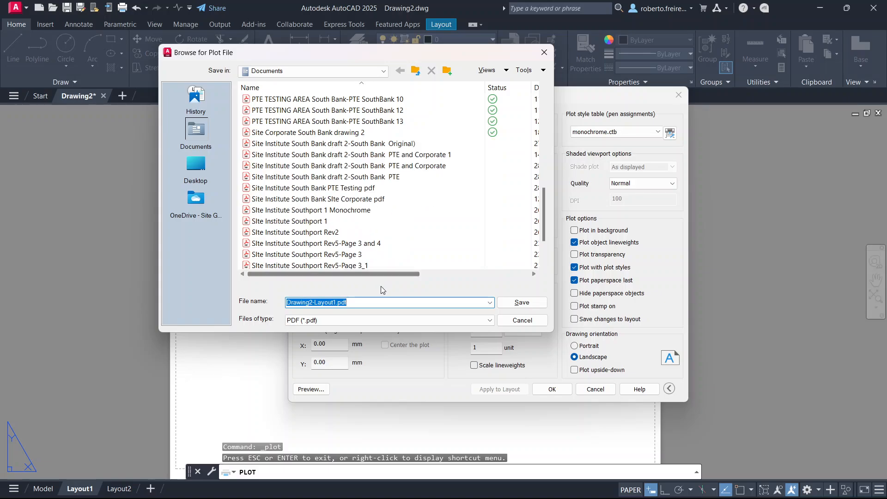
{"action": "left_click", "coordinate": [521, 320]}
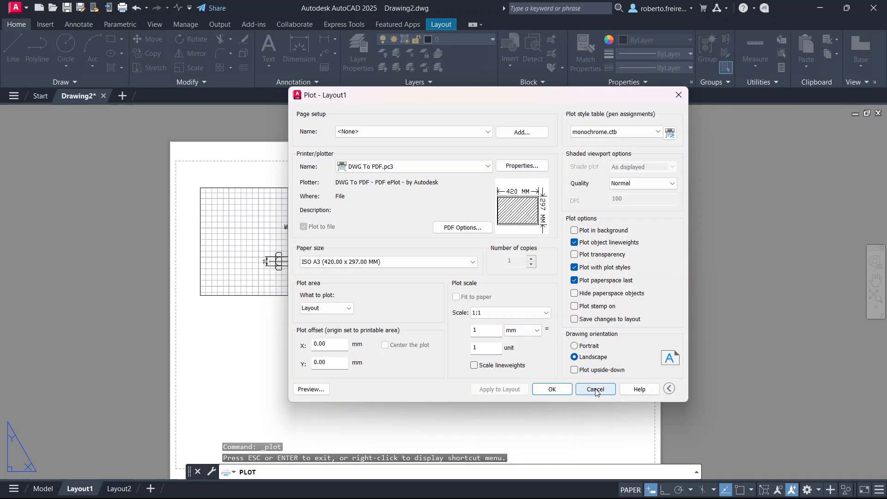